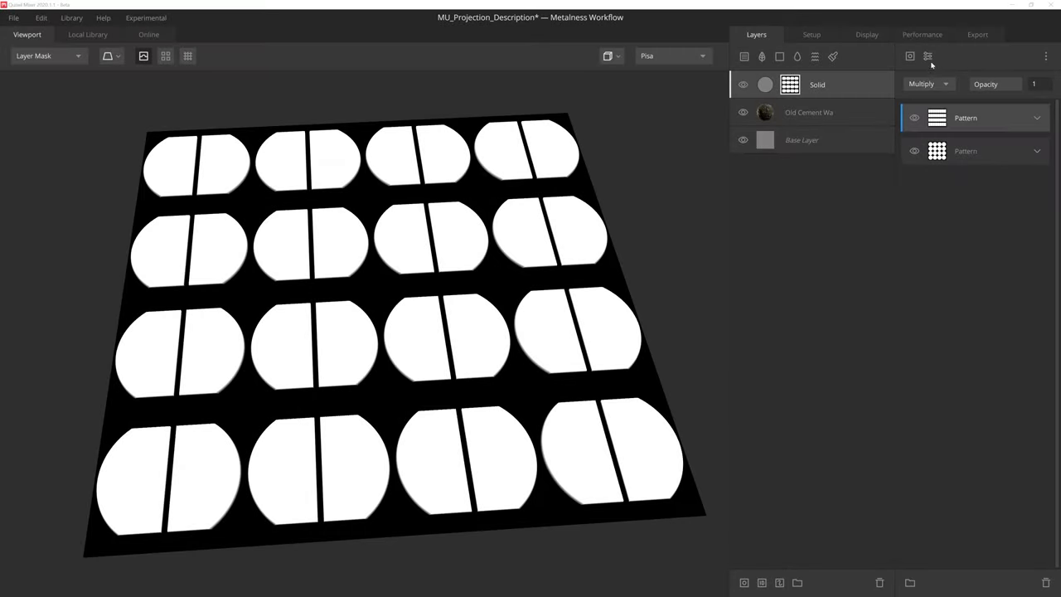
- Add a Projection modifier above the patterns in the Solid layer's mask, using the Tiling mode
click(928, 57)
click(945, 239)
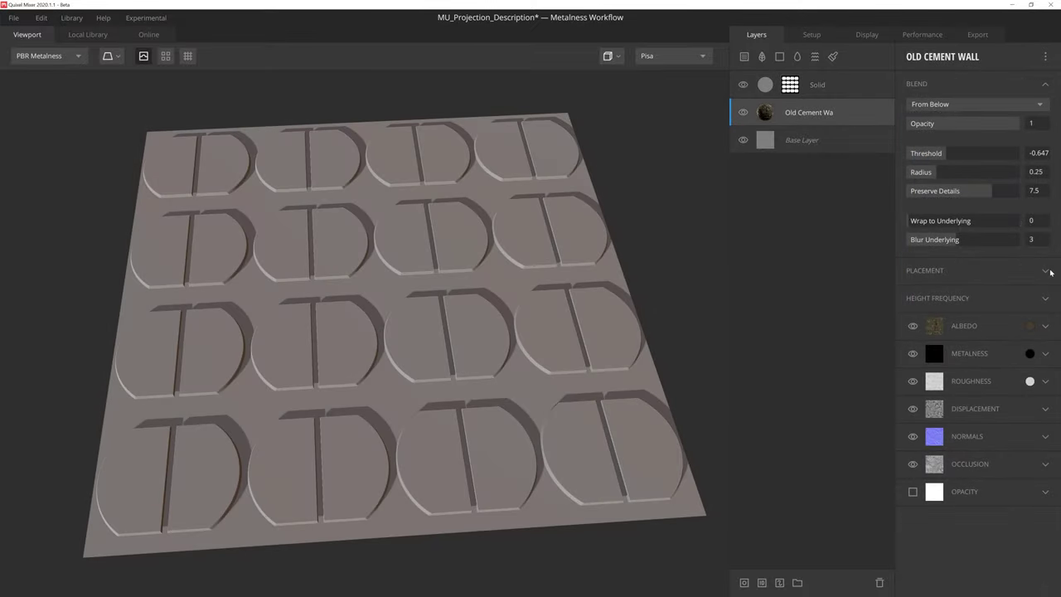
click(1046, 271)
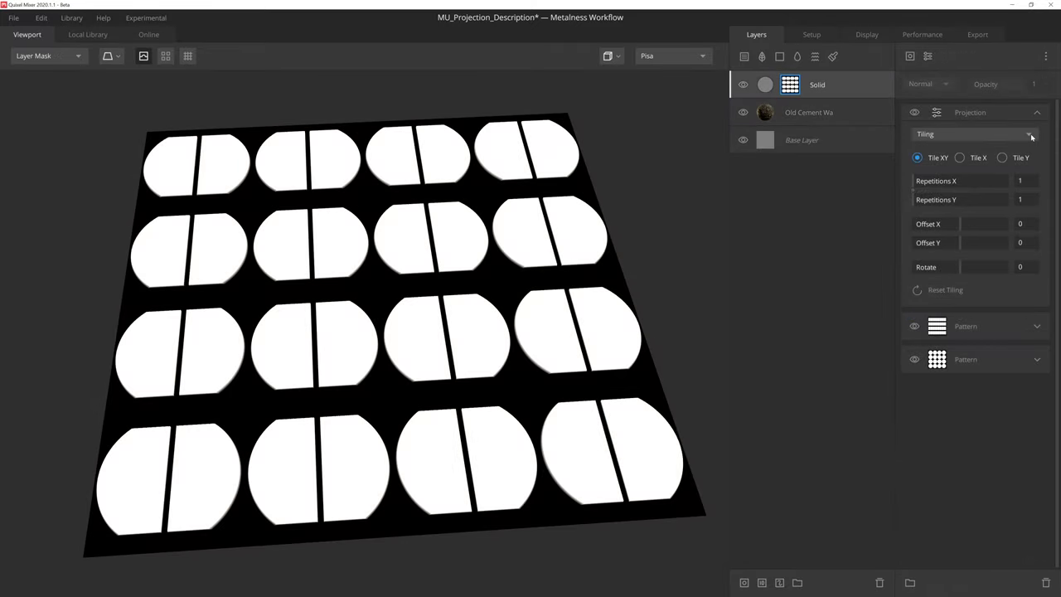
click(1030, 136)
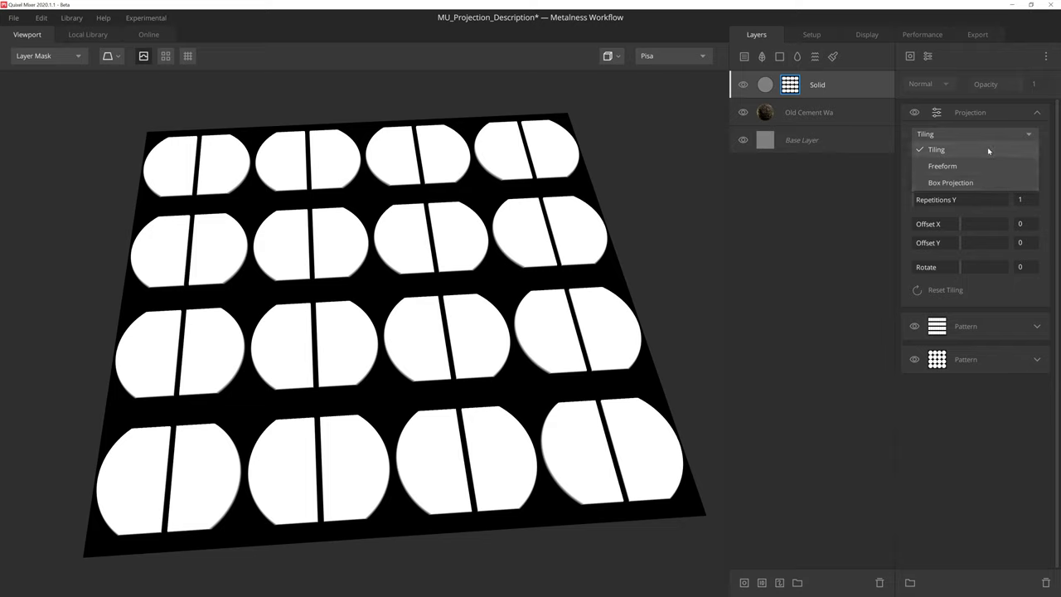
click(988, 149)
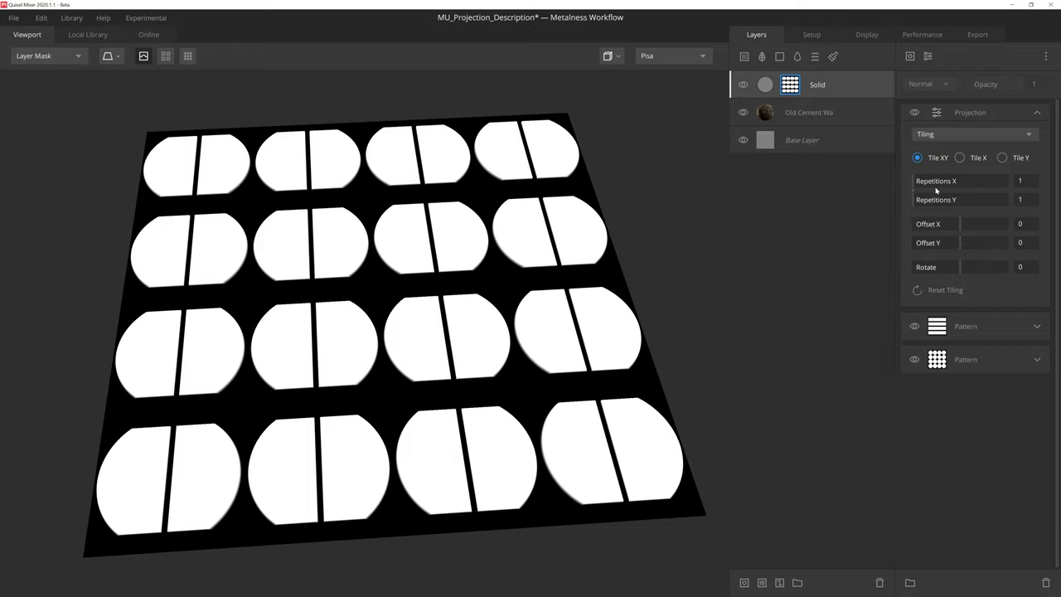
- Tile the projected mask along X only, with 3 repetitions in both X and Y
mouse_move(917, 182)
mouse_down()
mouse_move(936, 201)
mouse_move(914, 191)
mouse_up()
drag(914, 191, 913, 191)
click(962, 158)
drag(923, 179, 926, 201)
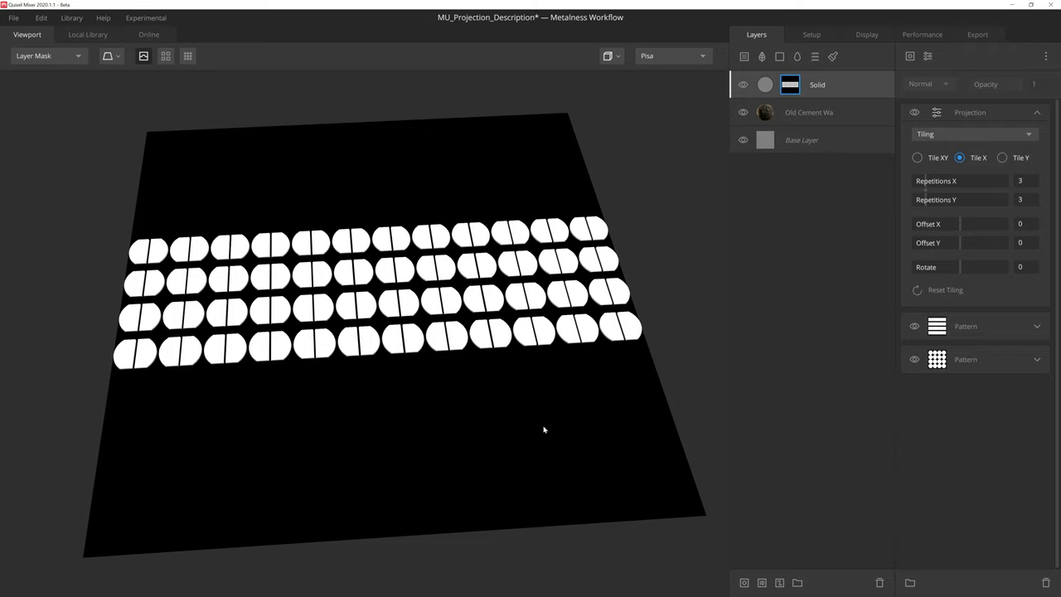
- Switch the projection to Tile XY with offsets of 0.006 in X and -0.018 in Y, and check the tiled preview
click(918, 158)
mouse_move(962, 224)
mouse_down()
mouse_move(981, 223)
mouse_move(943, 242)
mouse_move(960, 241)
mouse_up()
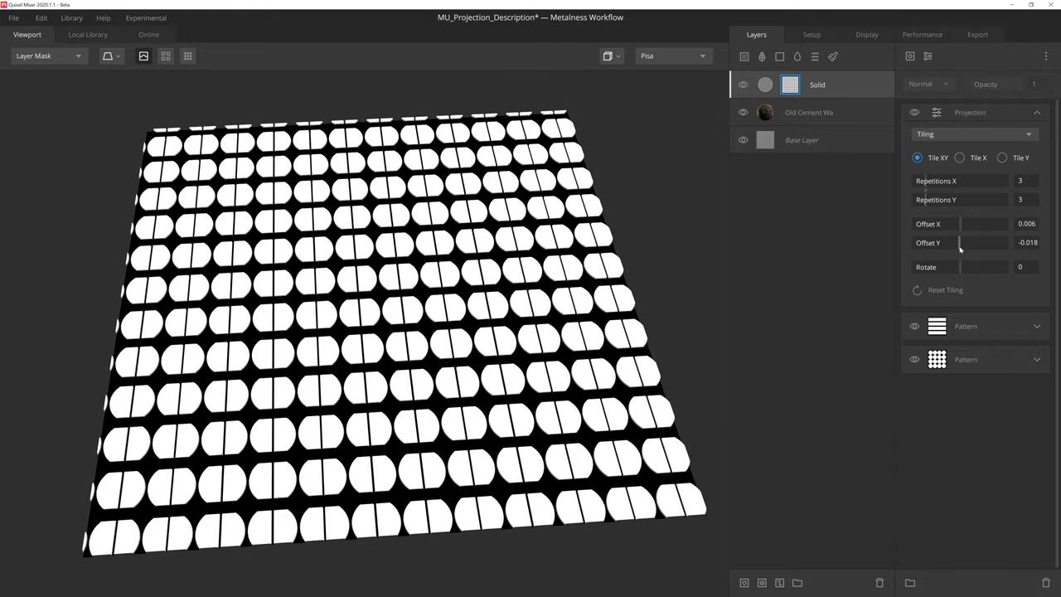
mouse_move(960, 267)
mouse_down()
mouse_move(983, 267)
mouse_move(916, 266)
mouse_move(958, 267)
mouse_up()
key(t)
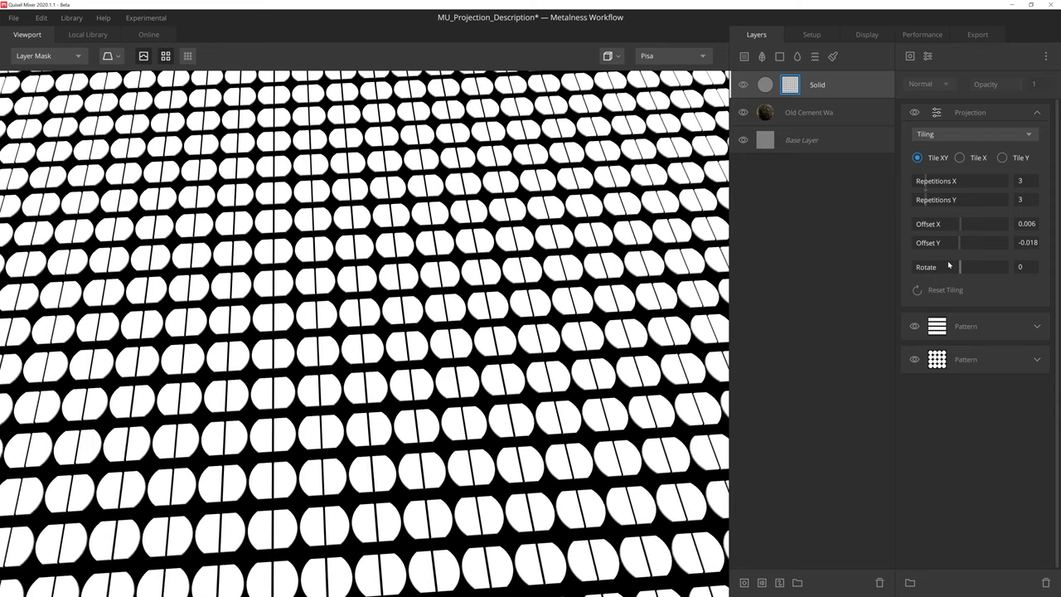
key(t)
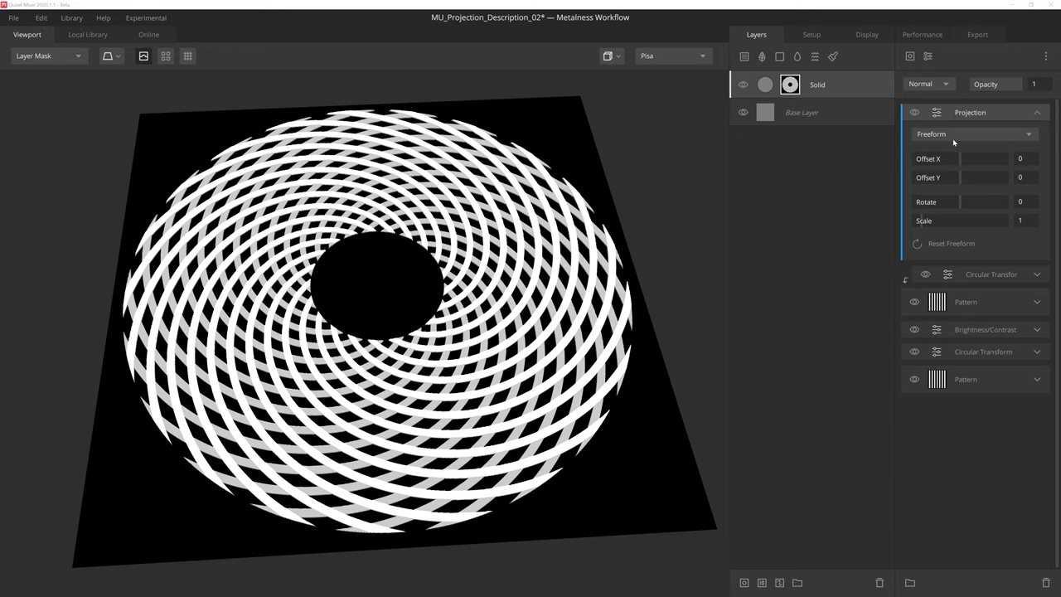
- Try shifting the freeform projection by -0.216 in X and -0.129 in Y, and return both offsets to 0
mouse_move(961, 159)
mouse_down()
mouse_move(981, 163)
mouse_move(953, 161)
mouse_move(978, 179)
mouse_move(895, 177)
mouse_move(954, 177)
mouse_up()
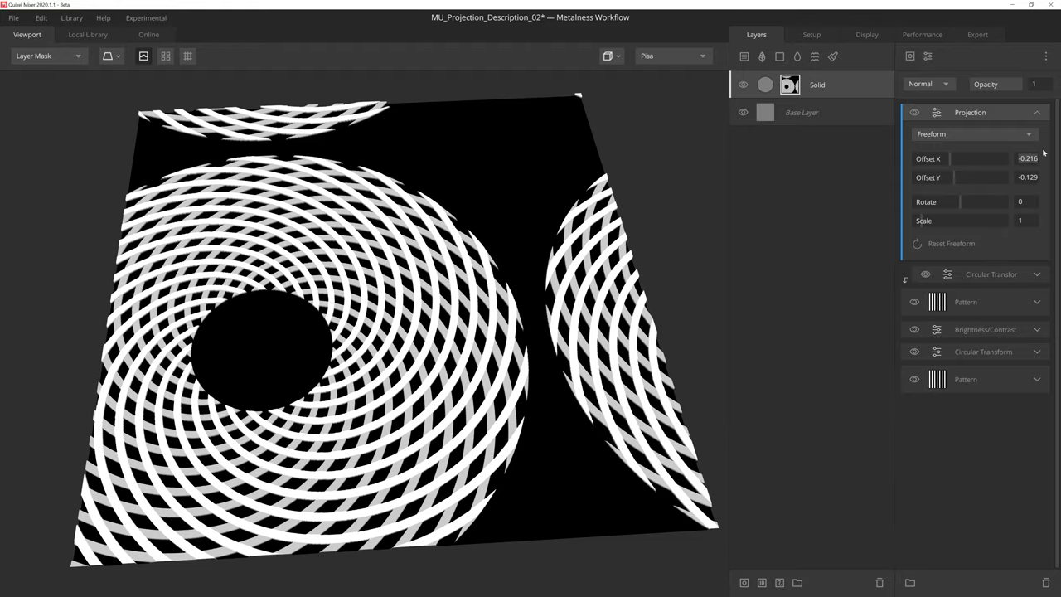
text(0)
key(Tab)
text(0)
key(Return)
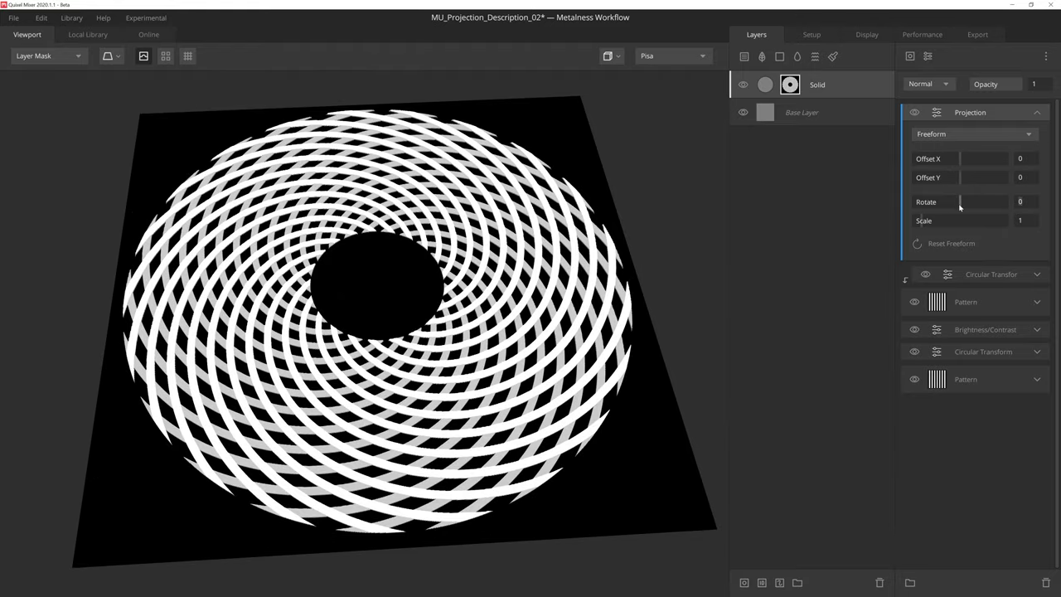
- Rotate the freeform projection of the circular mask slightly
mouse_move(961, 207)
mouse_down()
mouse_move(982, 207)
mouse_move(916, 221)
mouse_move(967, 202)
mouse_up()
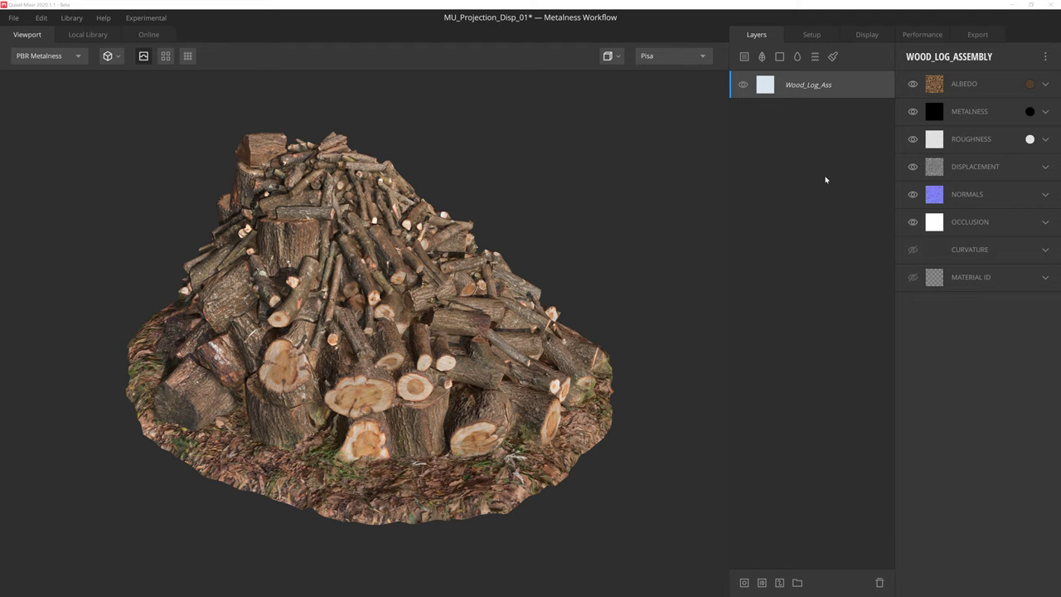
- Add a Solid layer above the wood log base layer and give it a mask stack
mouse_move(542, 202)
mouse_down()
mouse_move(490, 190)
mouse_move(520, 209)
mouse_move(548, 207)
mouse_up()
click(780, 56)
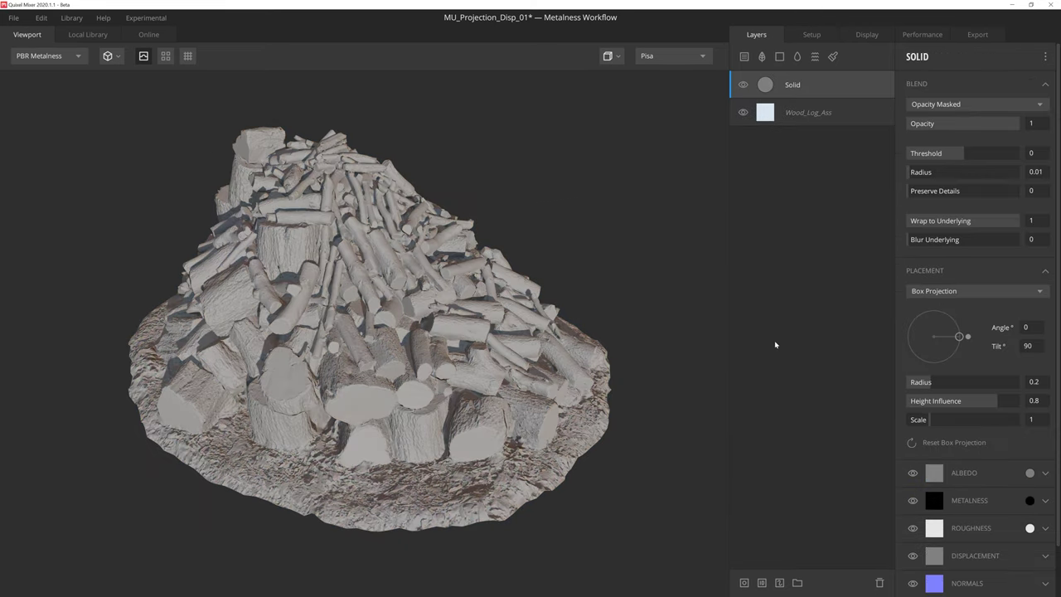
click(745, 583)
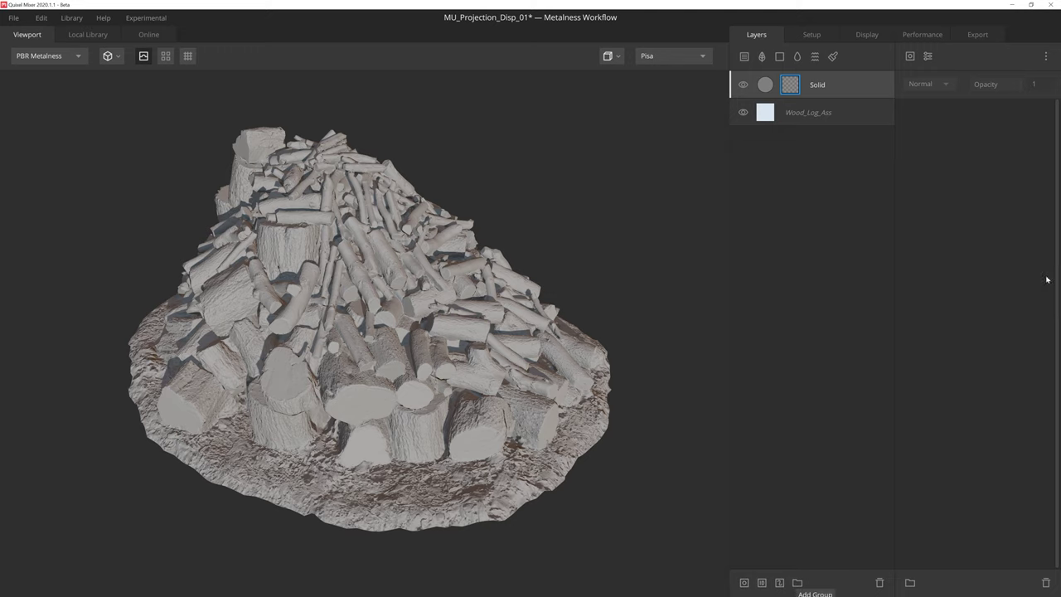
- Add a Perlin noise component to the Solid layer's mask and inspect its seams on the log pile
click(910, 56)
mouse_move(946, 106)
click(1012, 125)
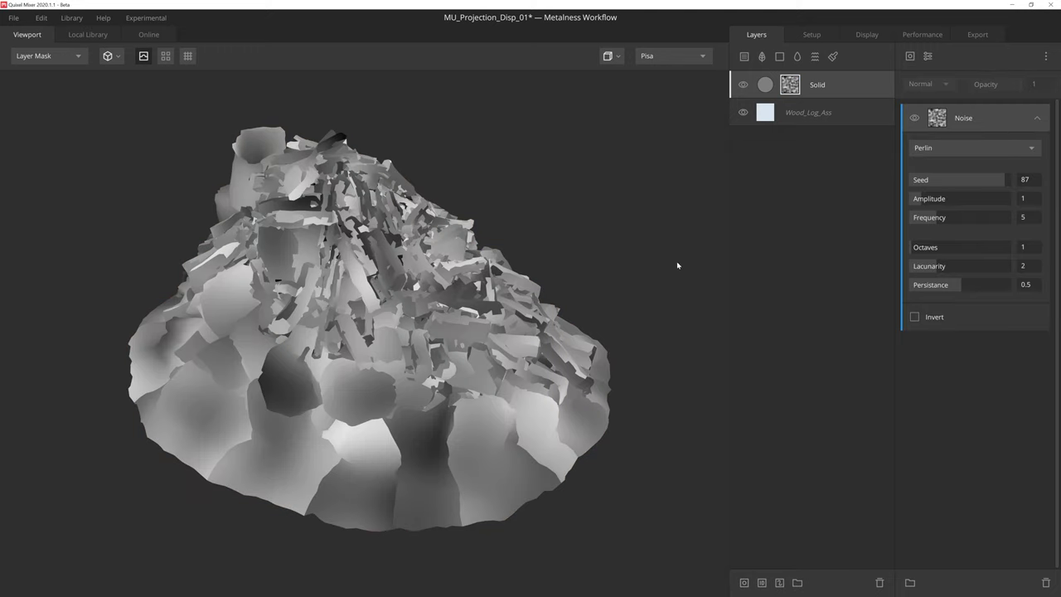
drag(665, 263, 468, 284)
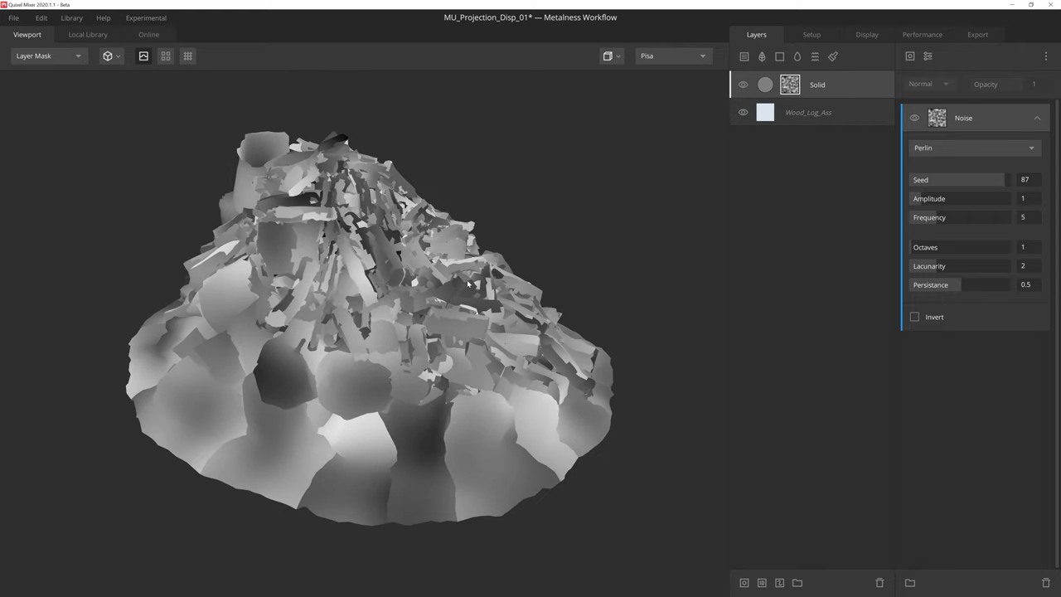
drag(321, 222, 299, 259)
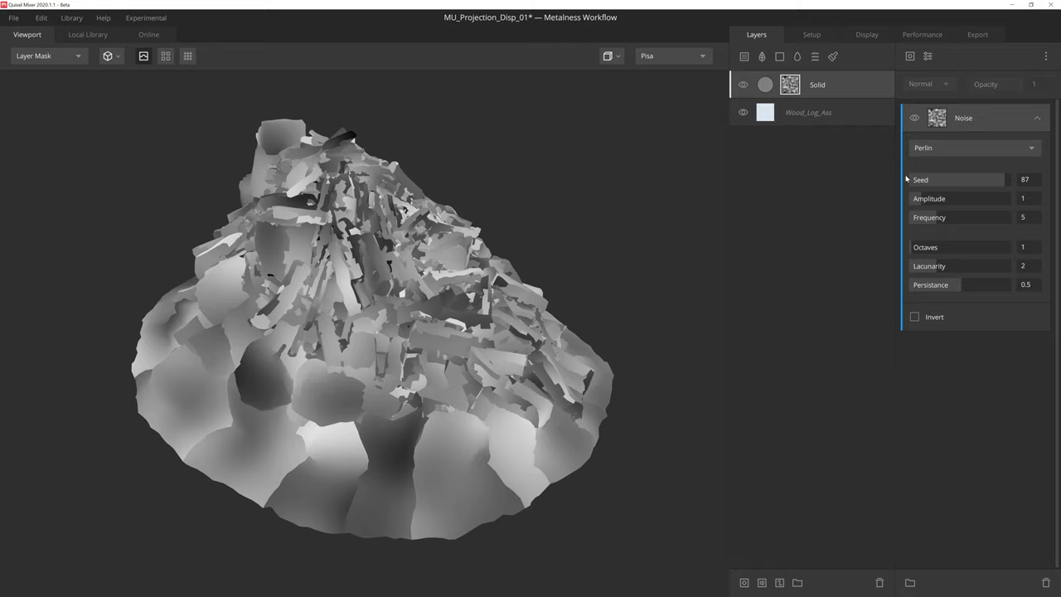
- Add a Projection modifier above the noise and set its mode to Box Projection
click(928, 55)
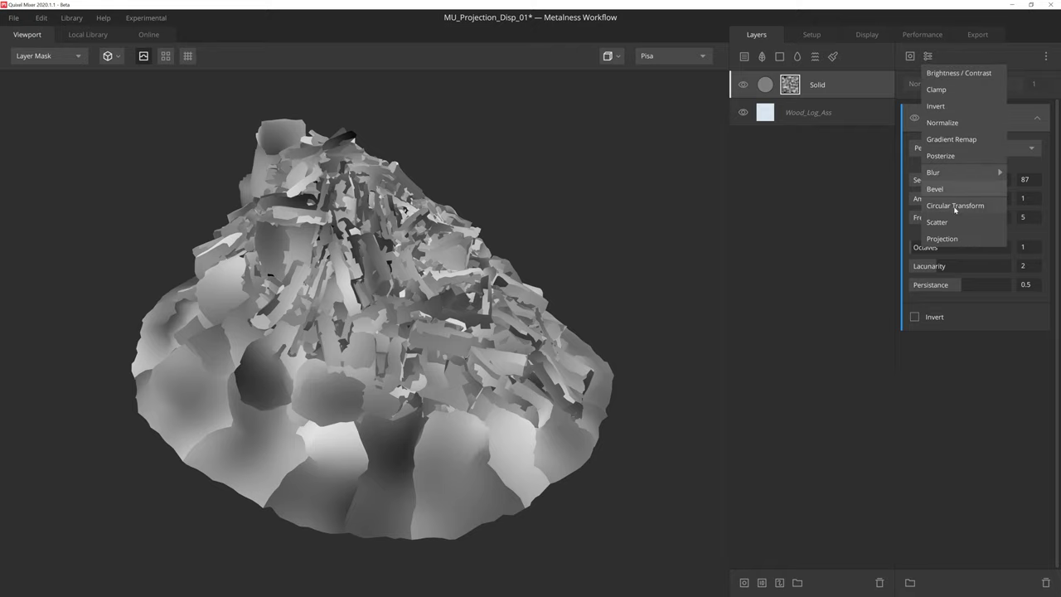
click(945, 239)
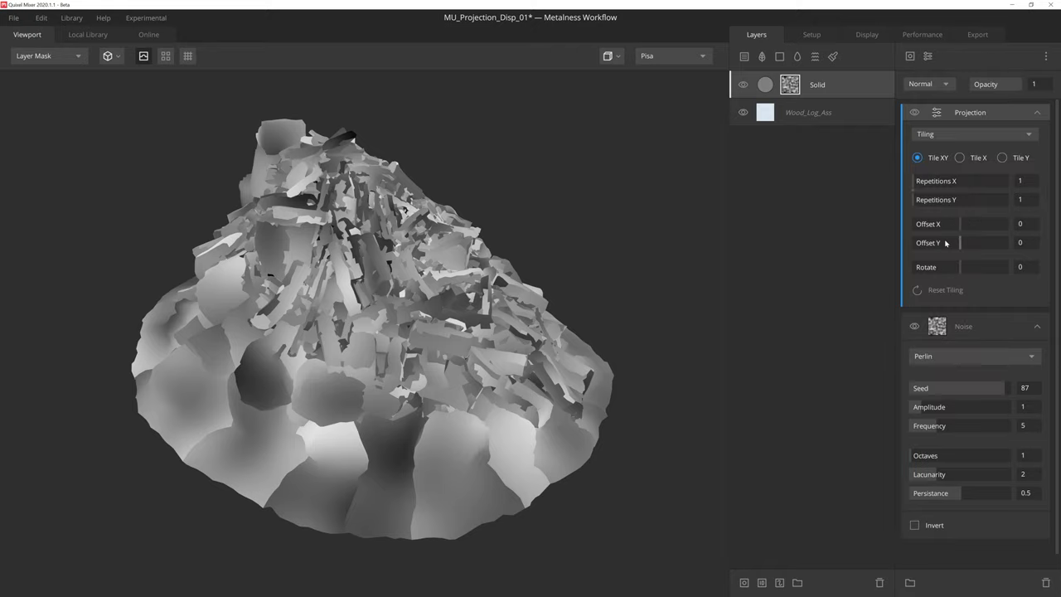
click(1002, 136)
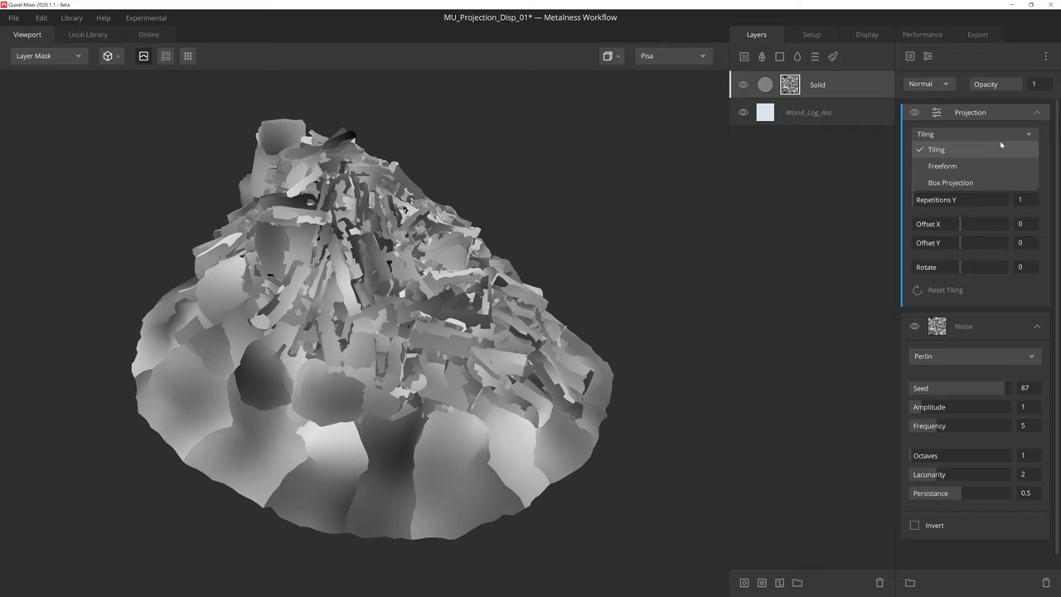
click(991, 185)
drag(689, 329, 653, 342)
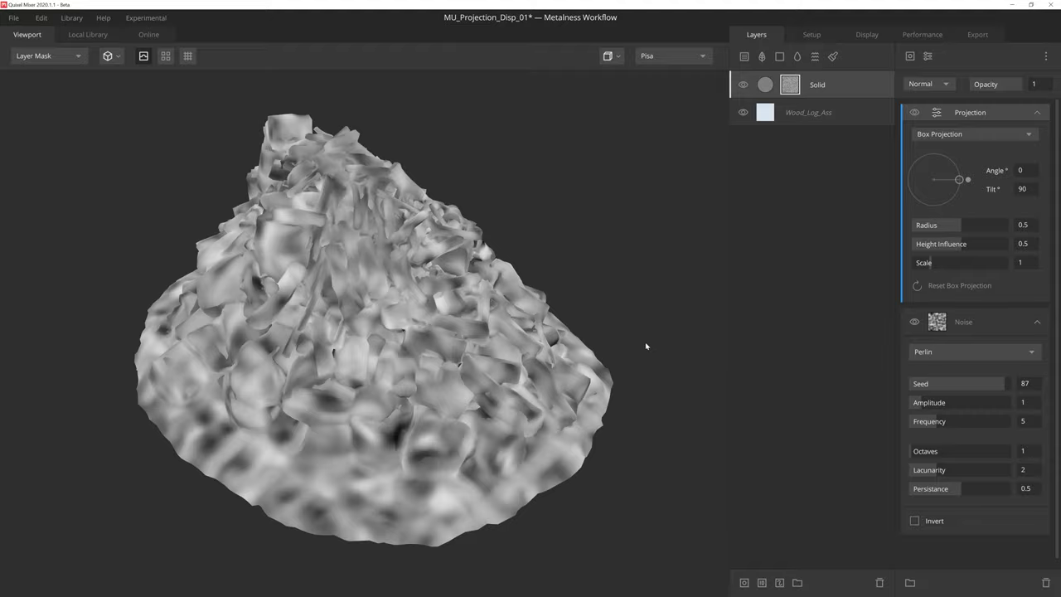
- Set the box projection's angle to -6.45°, radius to 0.535 and height influence to 0.102, and adjust its scale
mouse_move(968, 179)
mouse_down()
mouse_move(938, 196)
mouse_move(962, 163)
mouse_move(967, 184)
mouse_up()
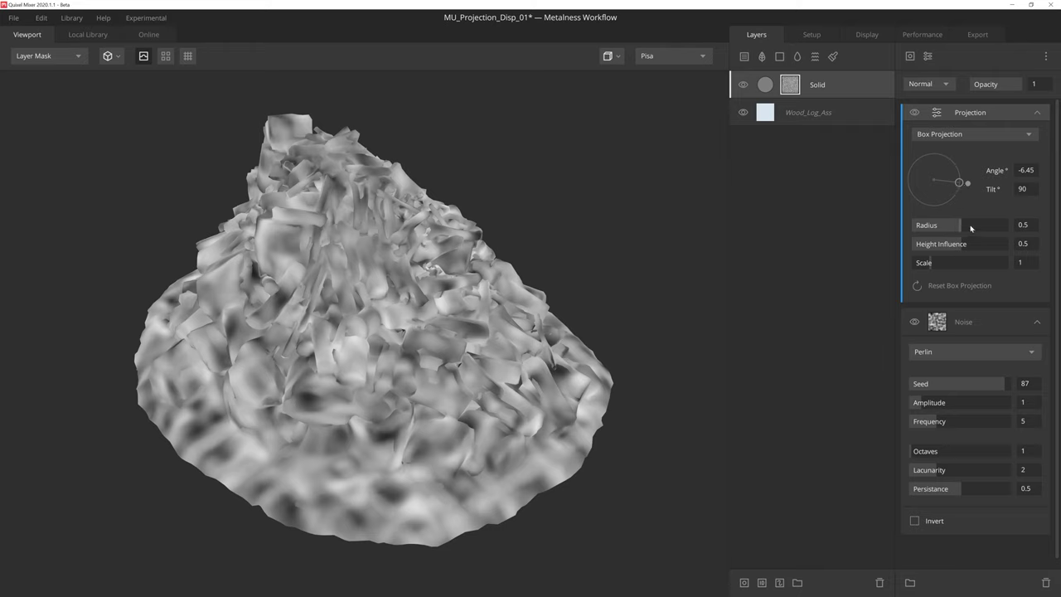
mouse_move(967, 226)
mouse_down()
mouse_move(1002, 229)
mouse_move(924, 226)
mouse_move(964, 229)
mouse_up()
click(961, 244)
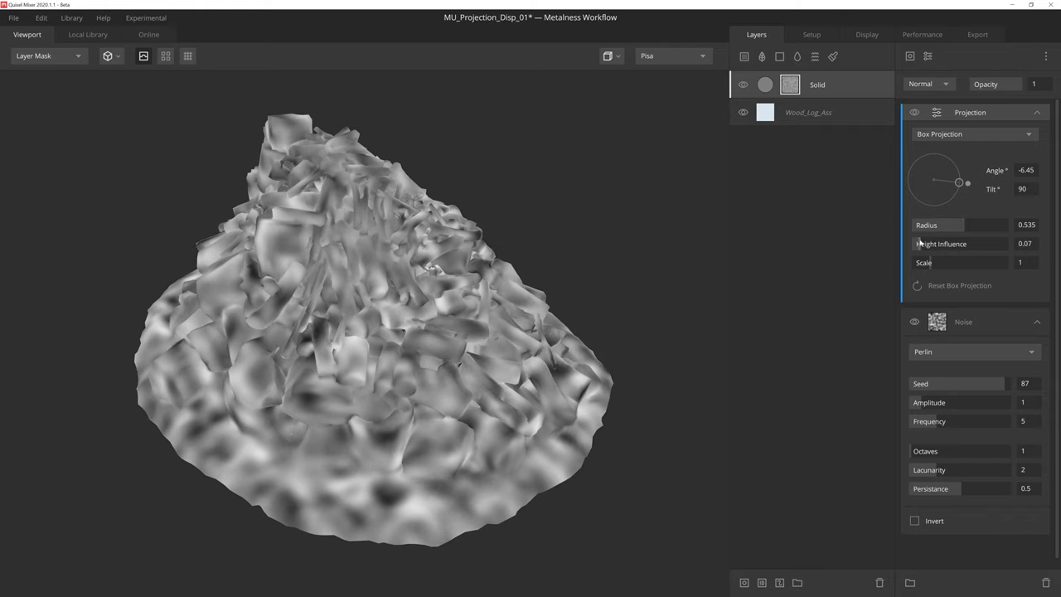
drag(966, 244, 924, 242)
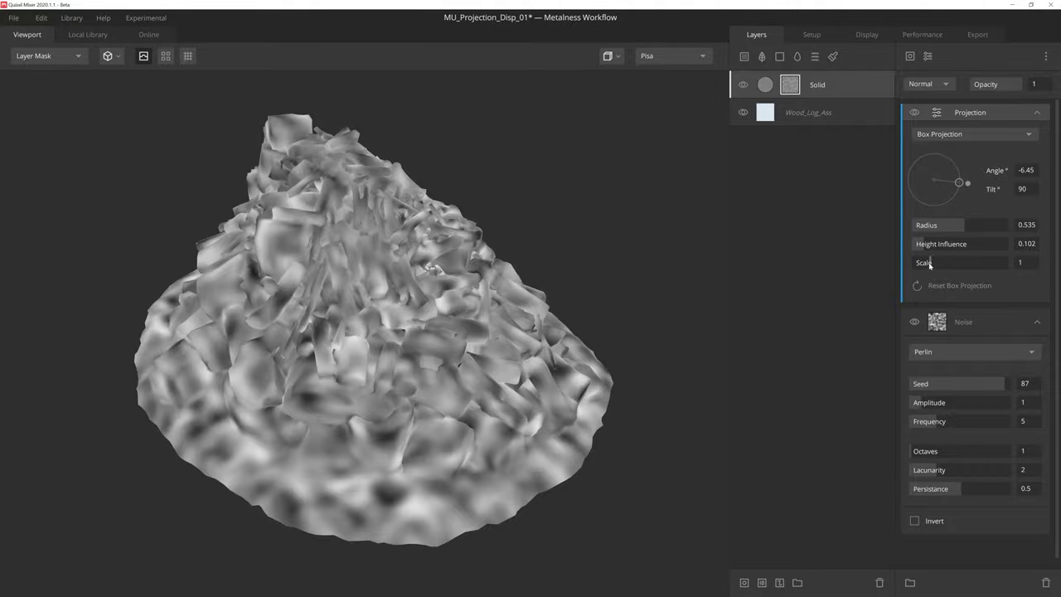
click(927, 265)
drag(927, 265, 939, 263)
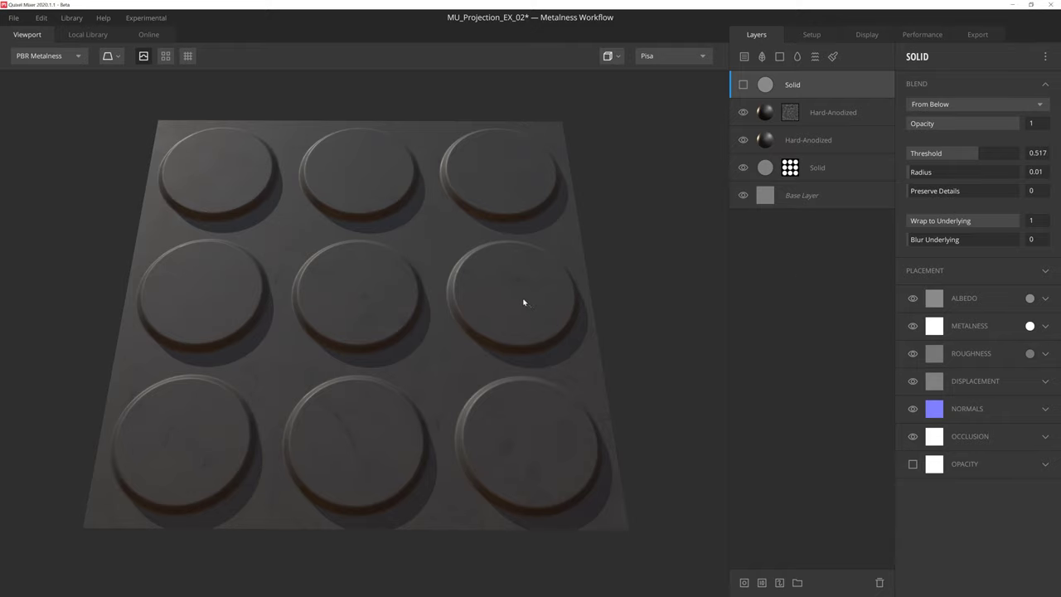
- Show the top Solid layer and give it a mask stack with a Curvature component
drag(523, 298, 450, 275)
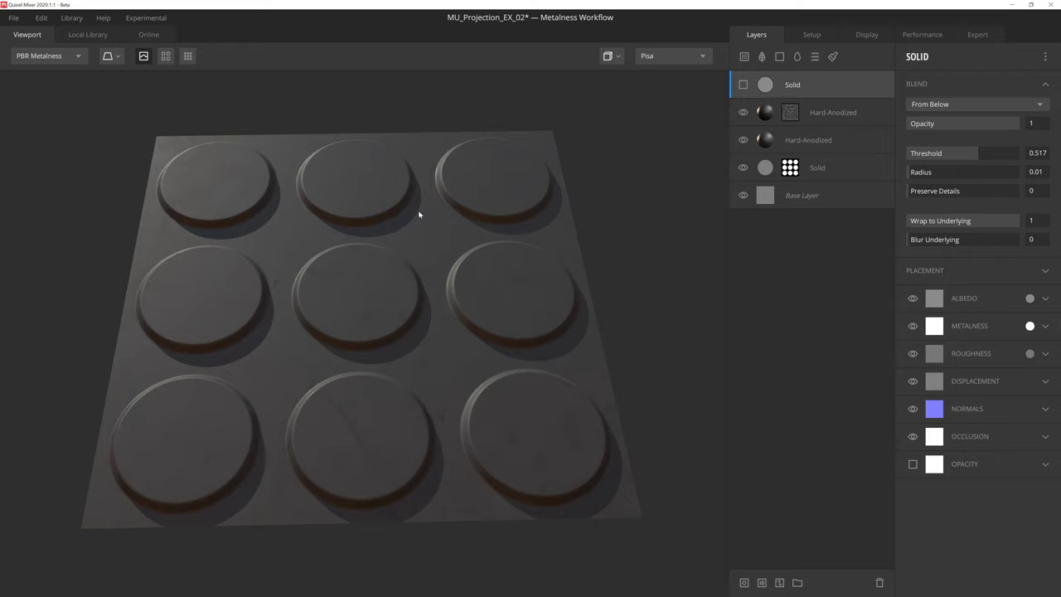
click(744, 86)
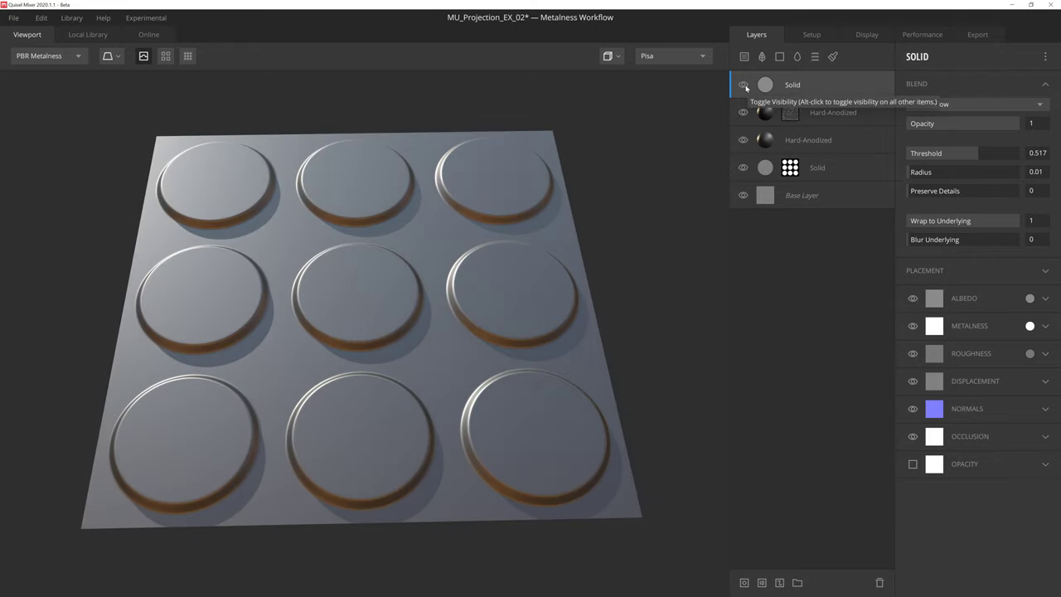
click(745, 583)
click(929, 56)
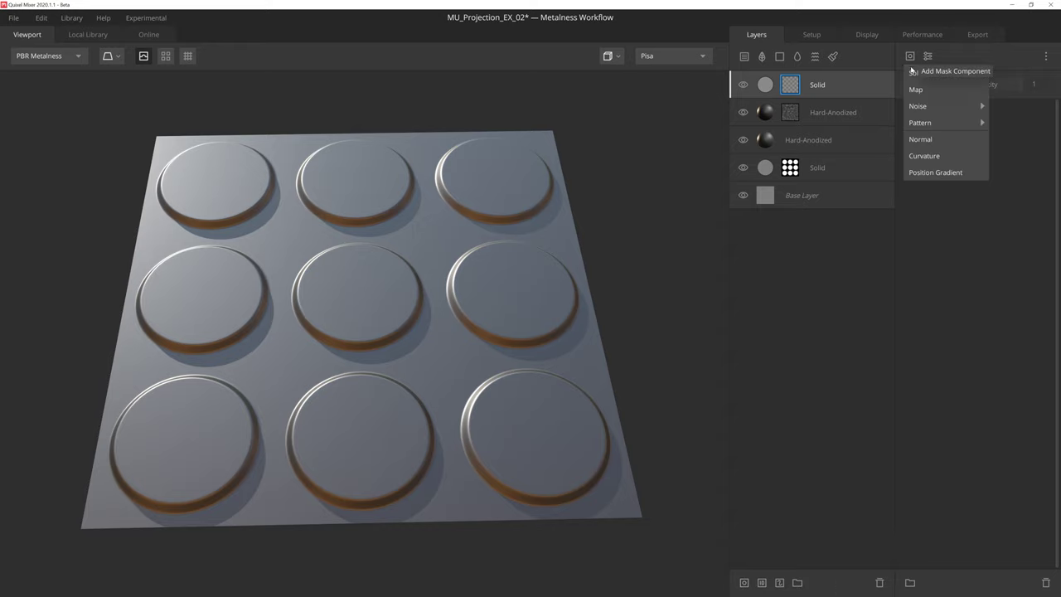
click(925, 156)
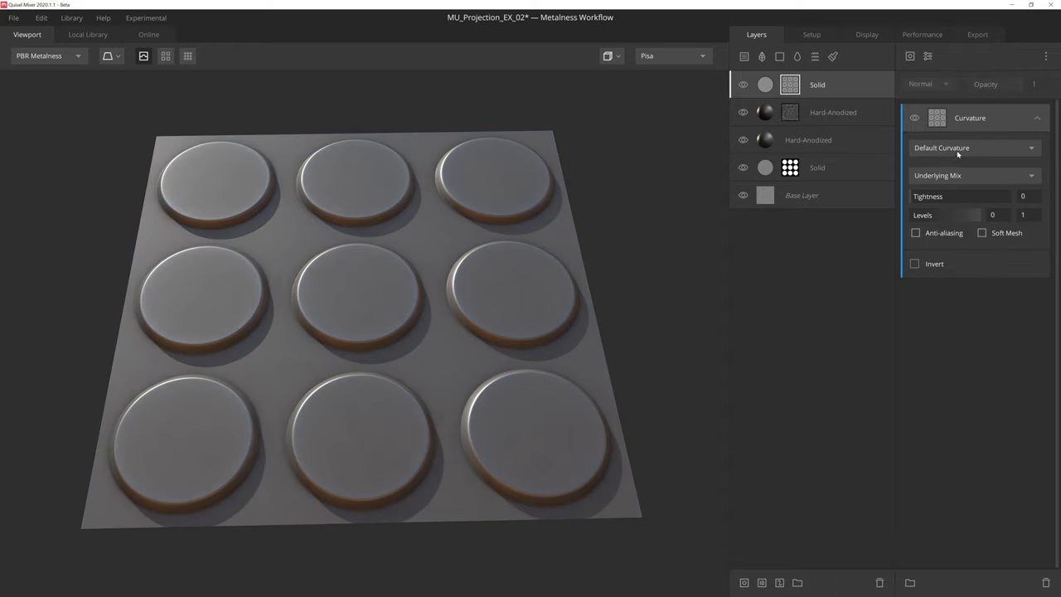
- Set the curvature mask to Edges Only and lower its upper level to 0.603
click(962, 149)
click(973, 177)
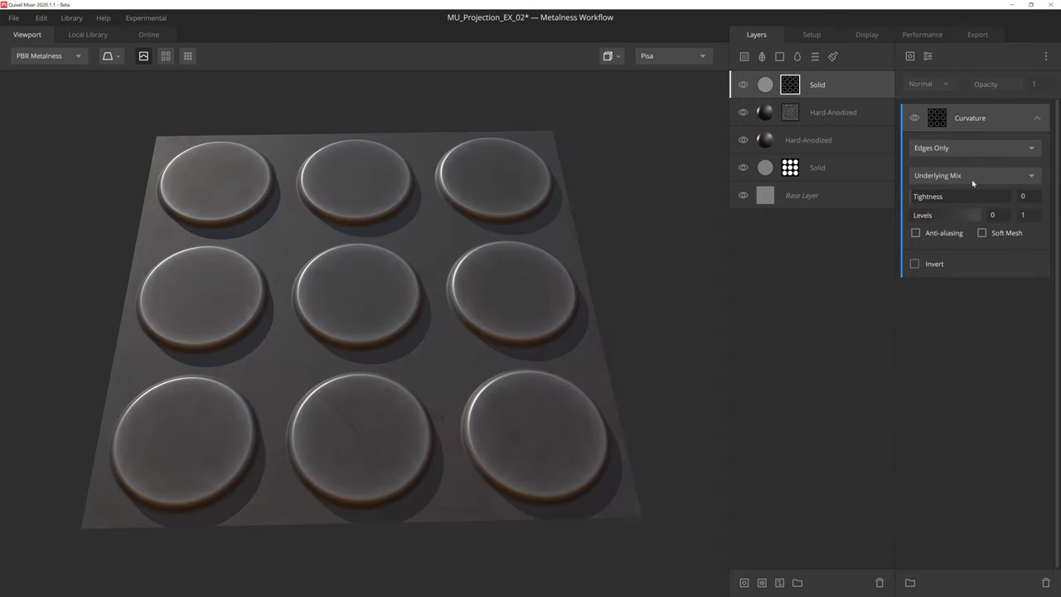
drag(976, 214, 953, 216)
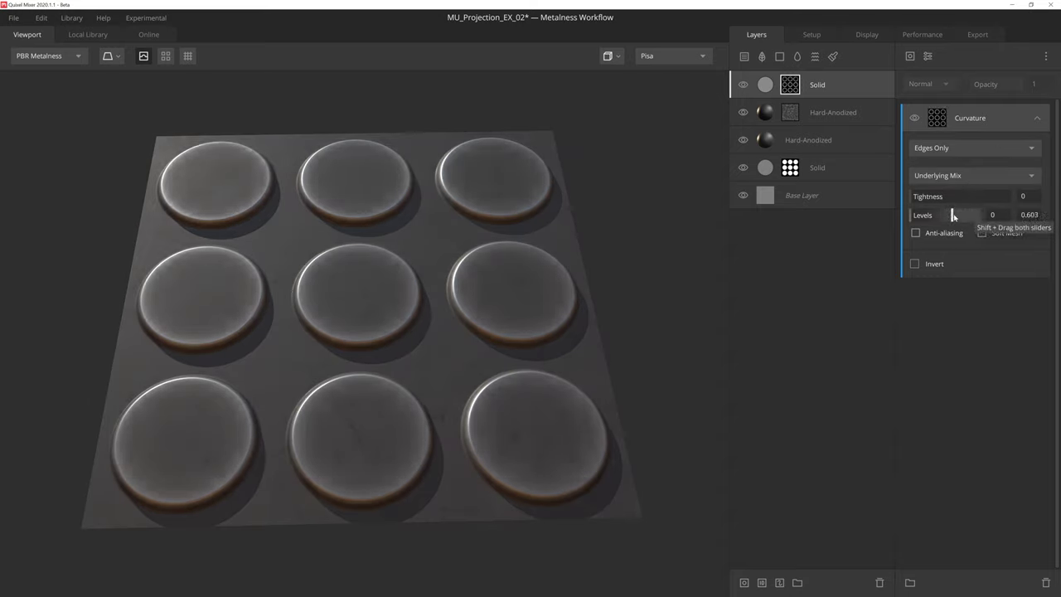
- Add a Map component above the curvature in the mask and set its source to Library Asset
click(911, 57)
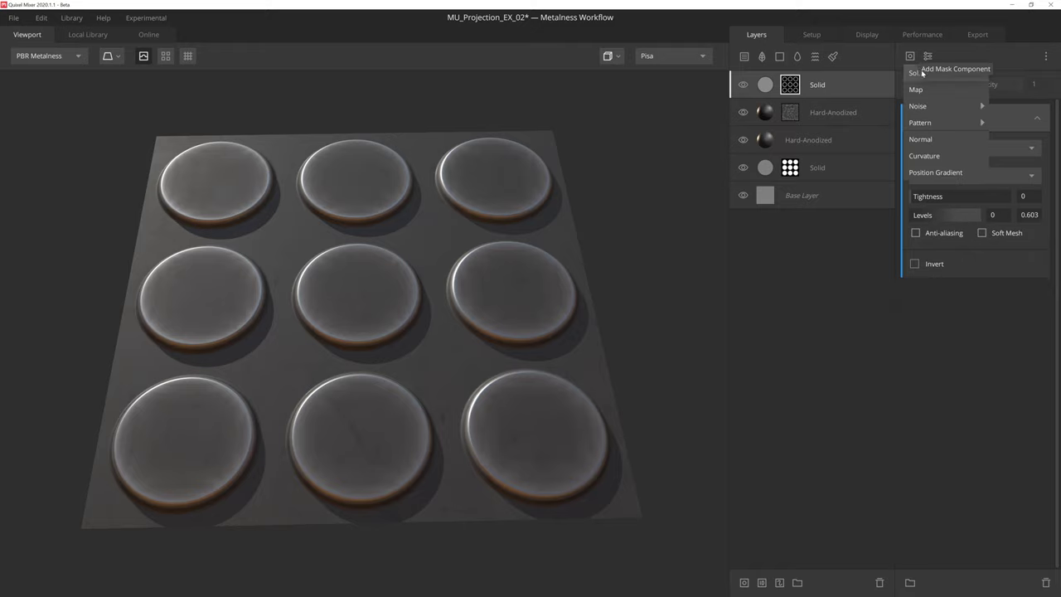
click(925, 89)
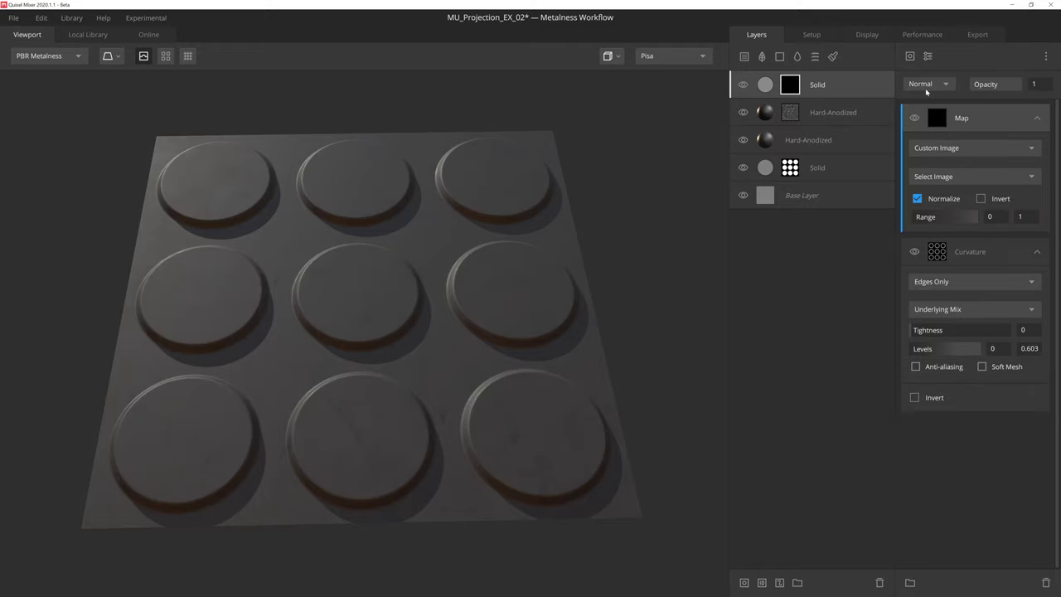
click(990, 148)
click(945, 184)
- Filter the local library to Imperfection assets and assign Scratched Metal to the mask's Map component
click(1032, 177)
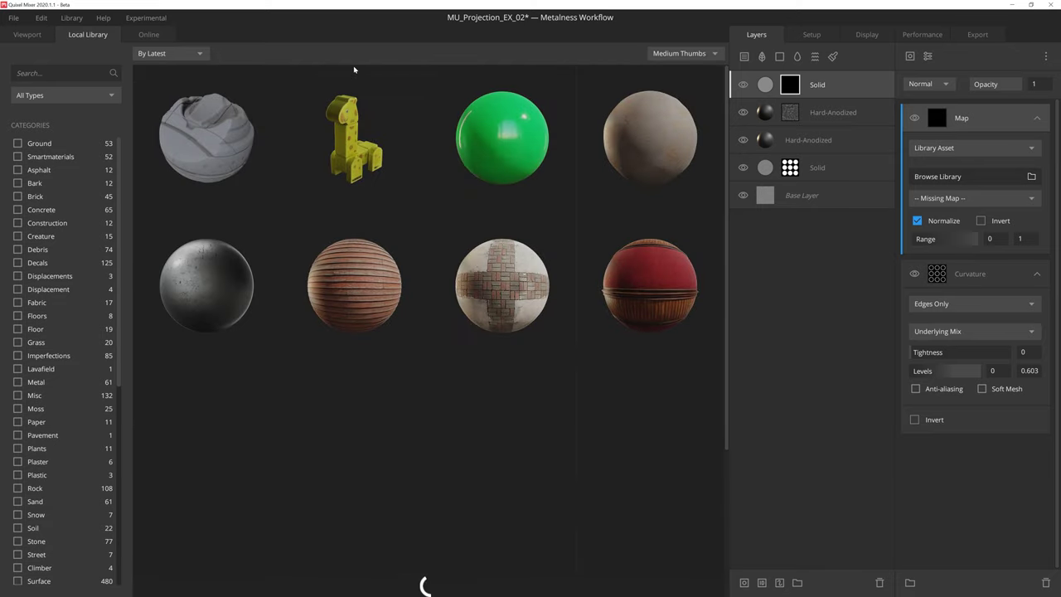
click(64, 95)
click(66, 177)
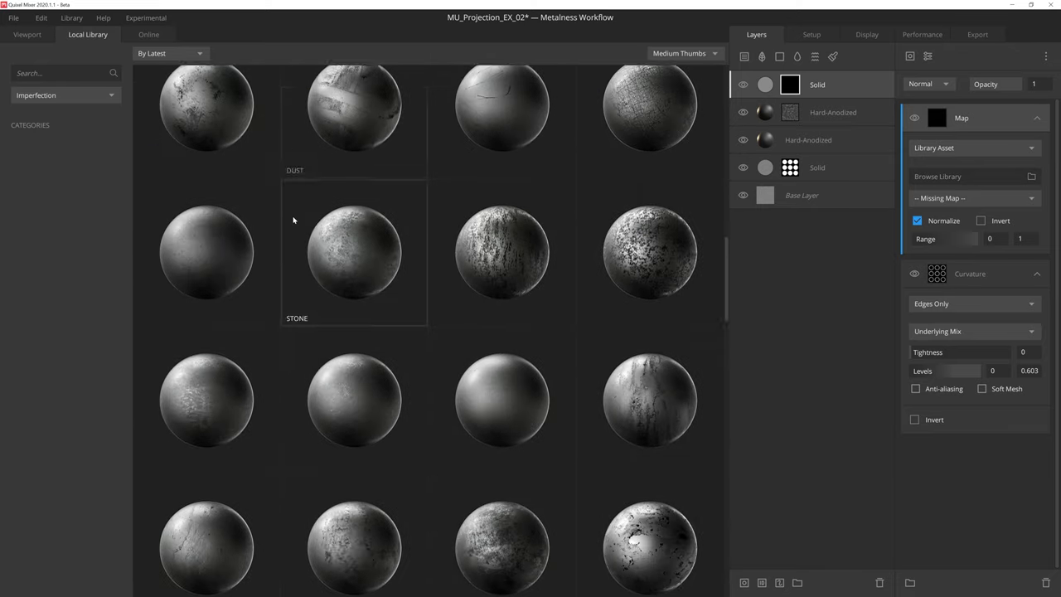
scroll(293, 218, down, 1)
click(304, 238)
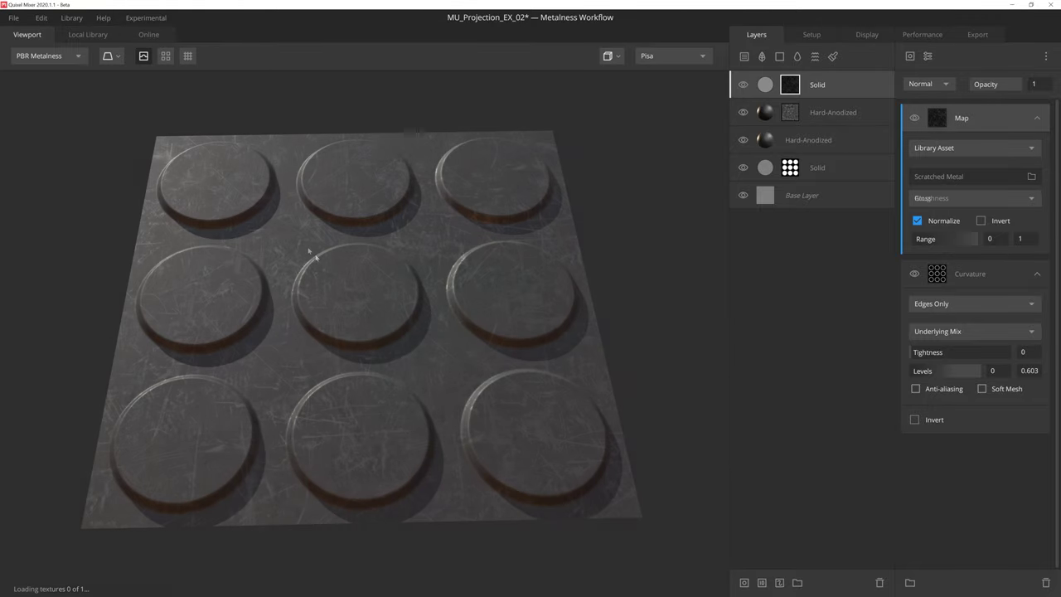
- Set the Scratched Metal Map component's range to 0.151–0.569 and its blending mode to Add
drag(916, 238, 948, 240)
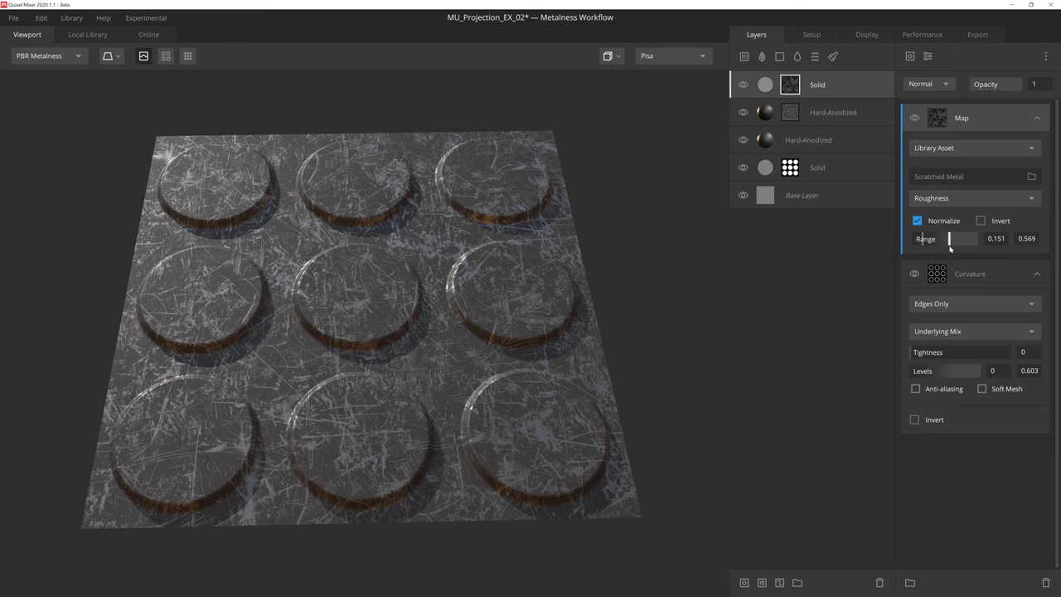
click(916, 84)
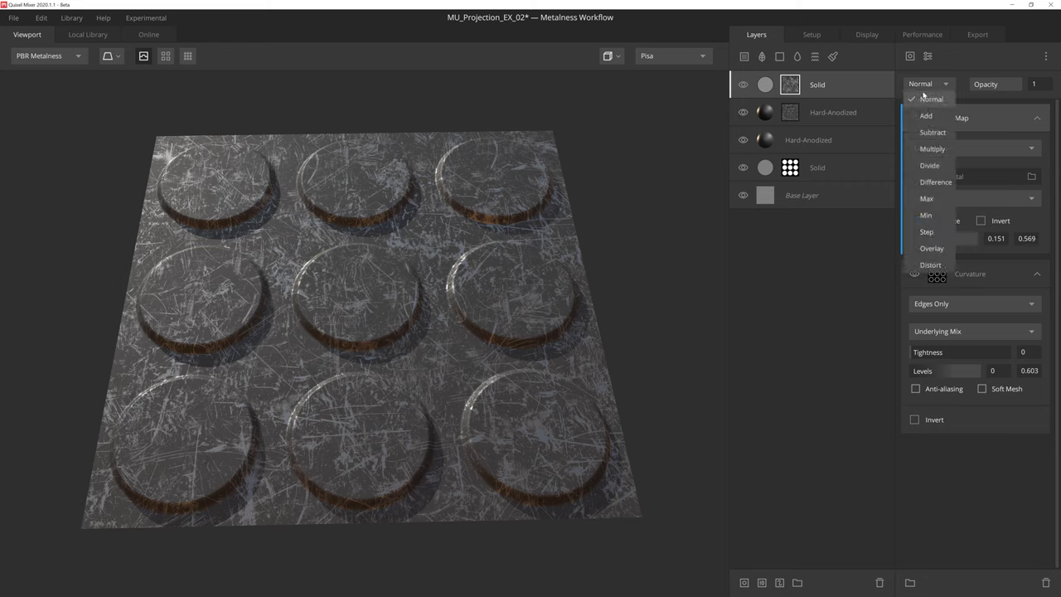
click(917, 117)
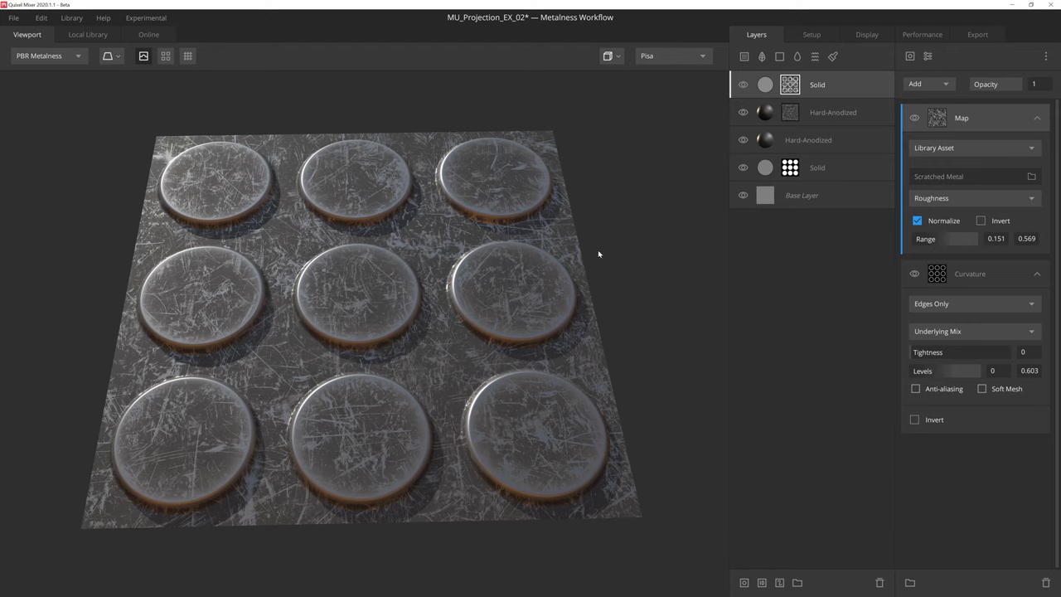
- Copy the Curvature component, paste it above the Map component and set the copy's blending mode to Multiply
click(971, 274)
right_click(975, 274)
key(Escape)
click(990, 119)
right_click(990, 118)
click(1007, 170)
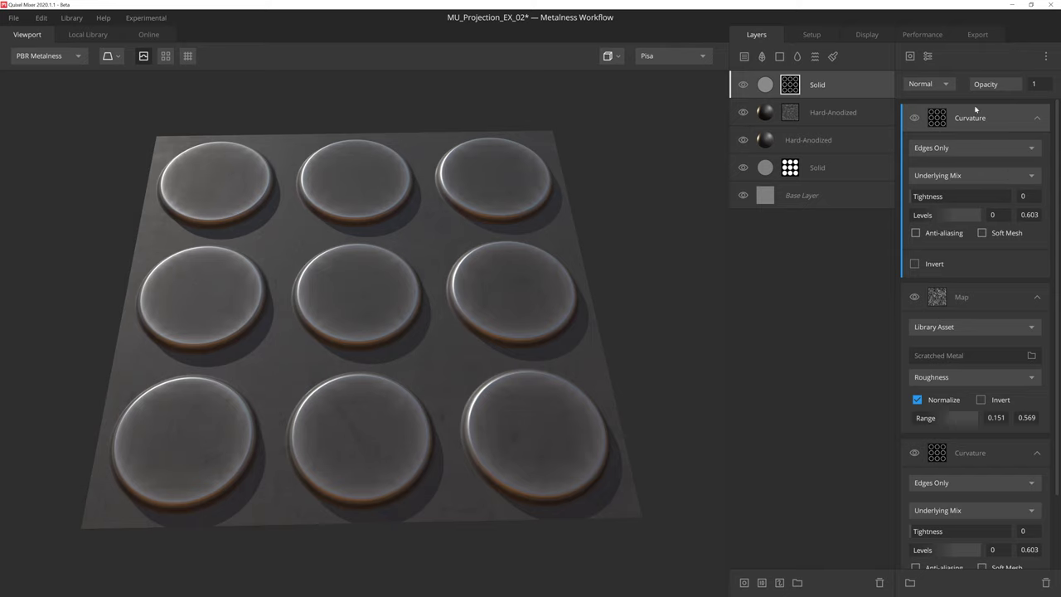
click(932, 84)
click(937, 150)
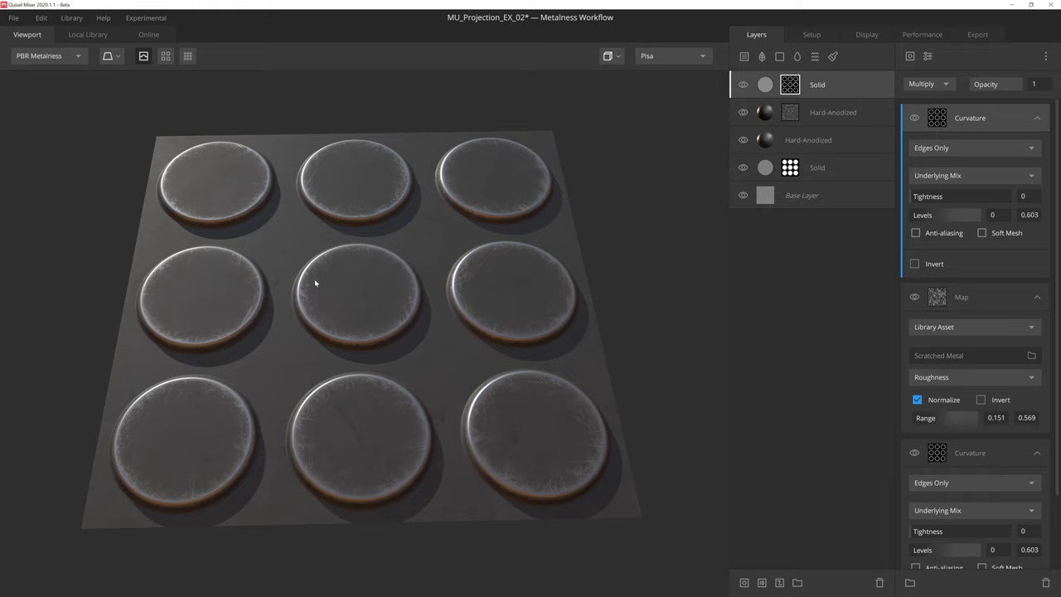
- Add a Projection modifier directly above the Map component and set its tiling repetitions to 2 in X and Y
click(1010, 308)
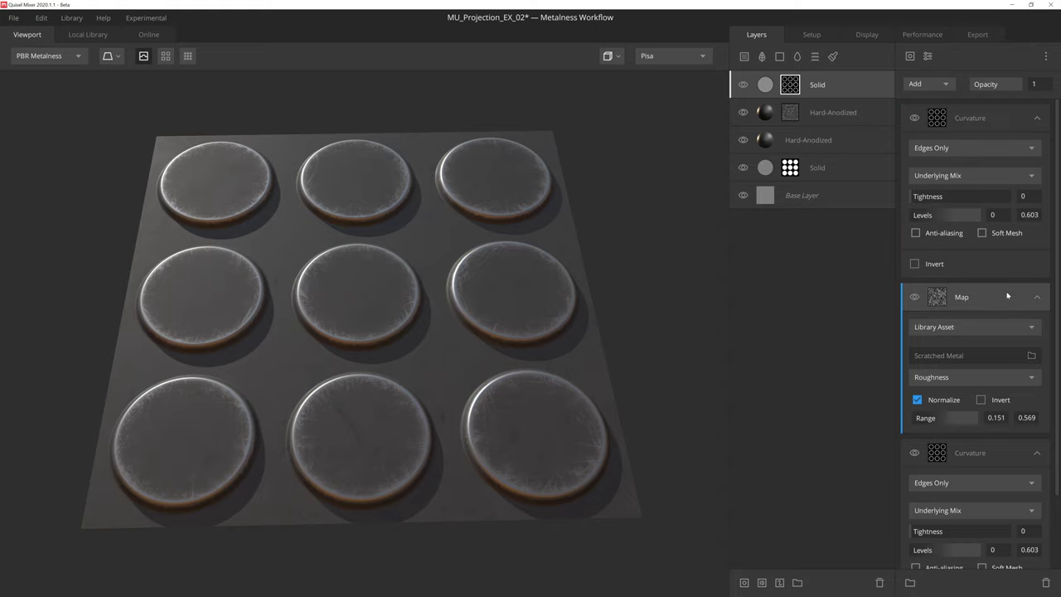
click(928, 55)
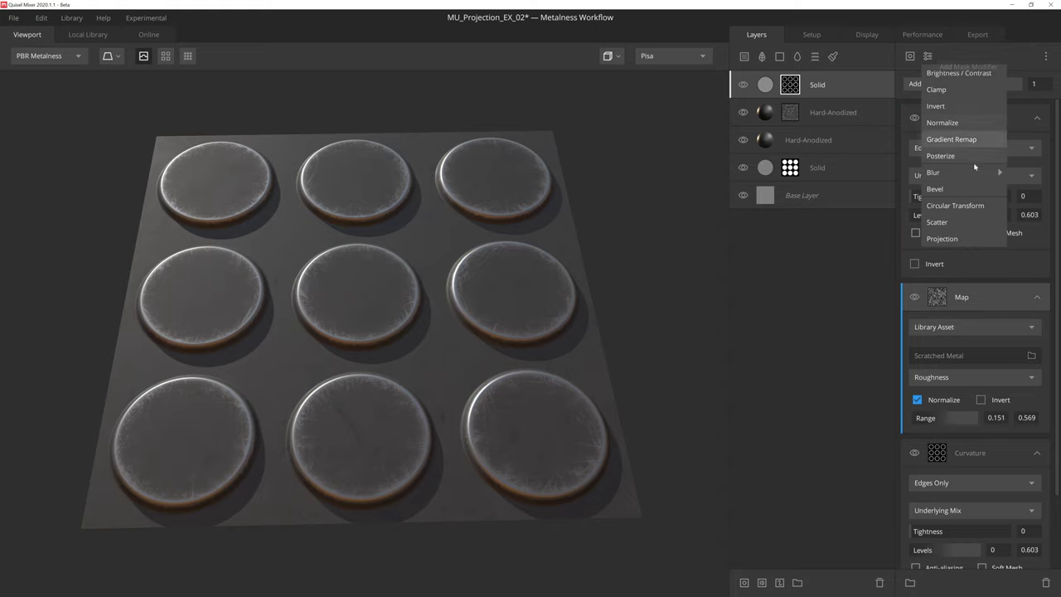
click(962, 235)
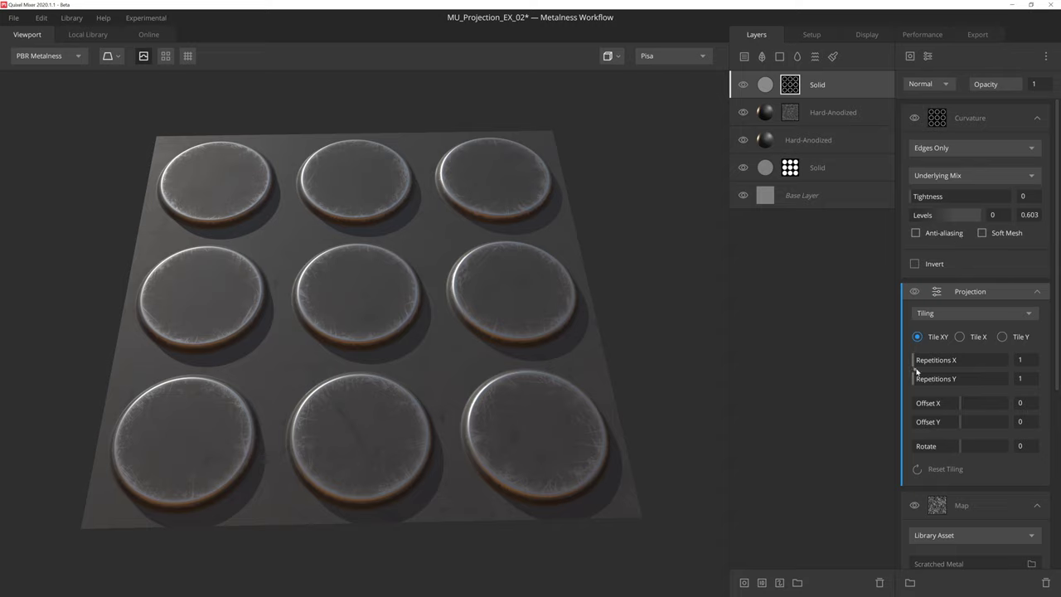
drag(916, 372, 921, 374)
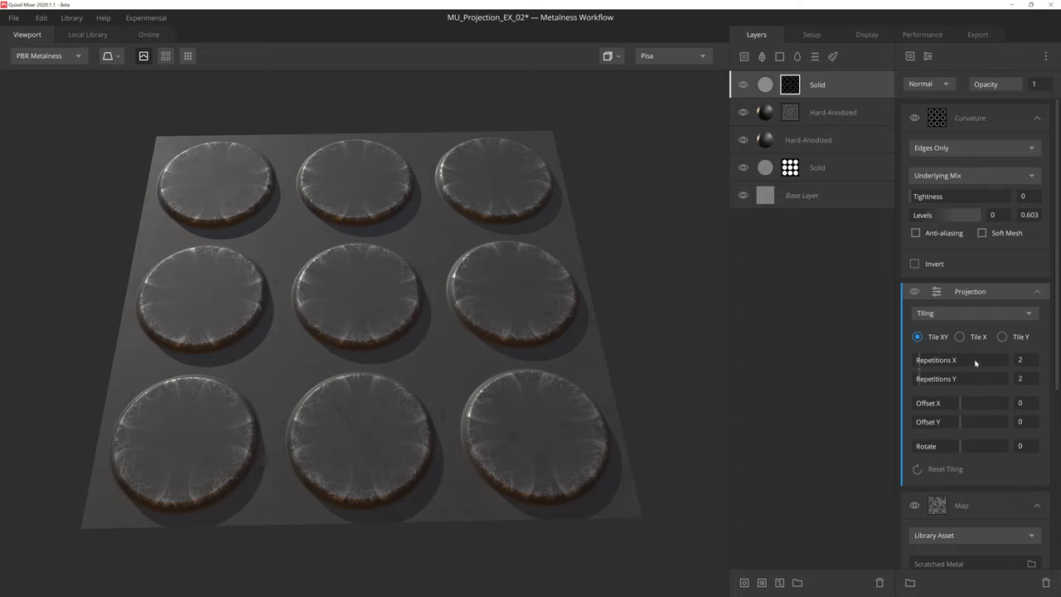
- Clip the Projection modifier to the Map component so that it affects only the scratches
scroll(975, 362, down, 5)
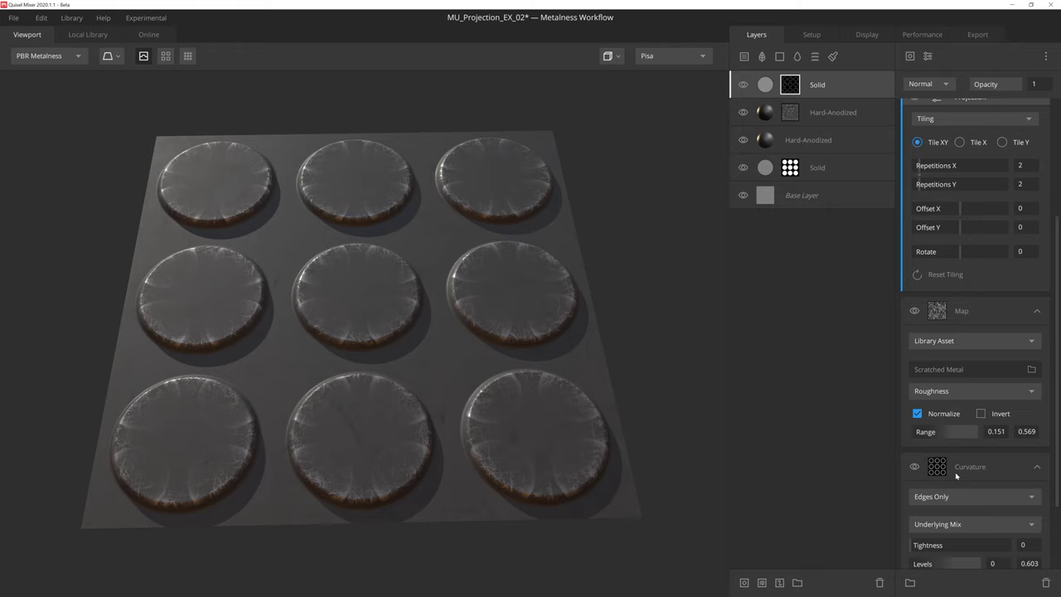
scroll(955, 472, up, 2)
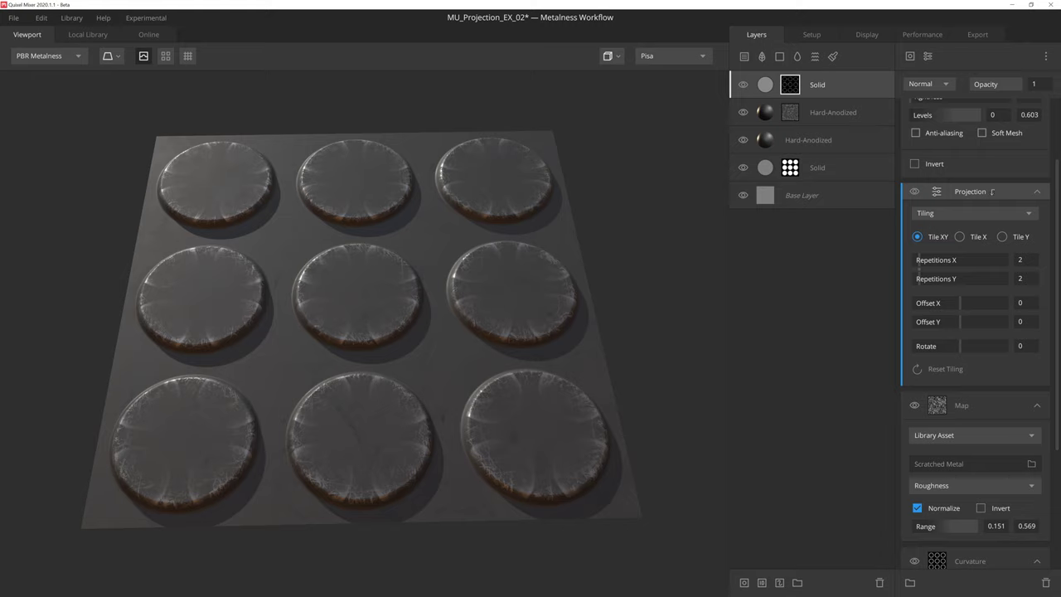
drag(993, 191, 991, 192)
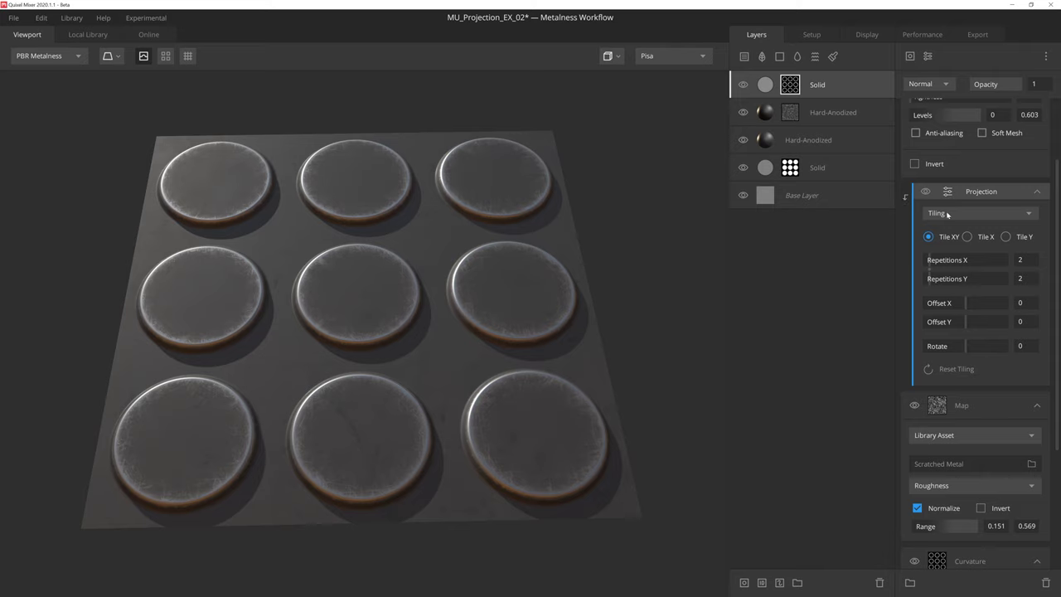
mouse_move(930, 277)
mouse_down()
mouse_move(953, 275)
mouse_move(930, 275)
mouse_up()
drag(543, 334, 509, 317)
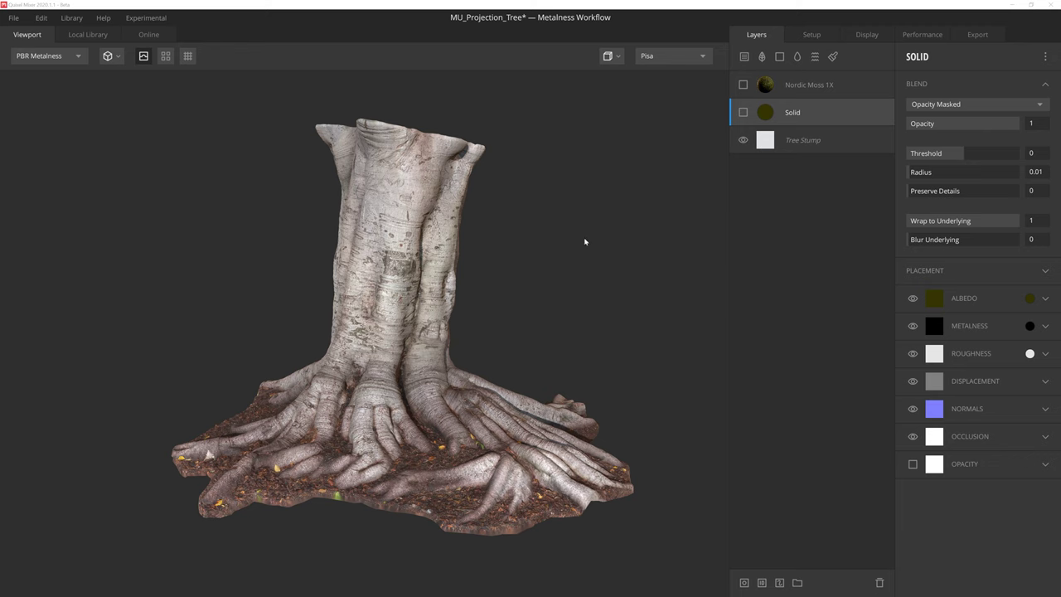
- Show the tree stump's Solid layer and mask it with a Perlin noise component using seed -43
drag(585, 241, 541, 251)
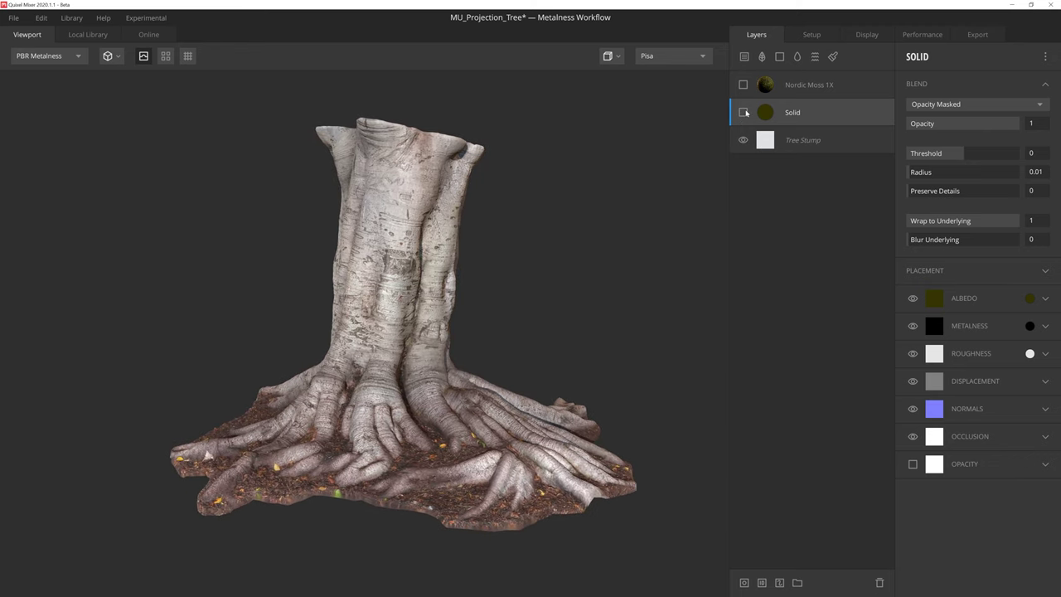
click(744, 111)
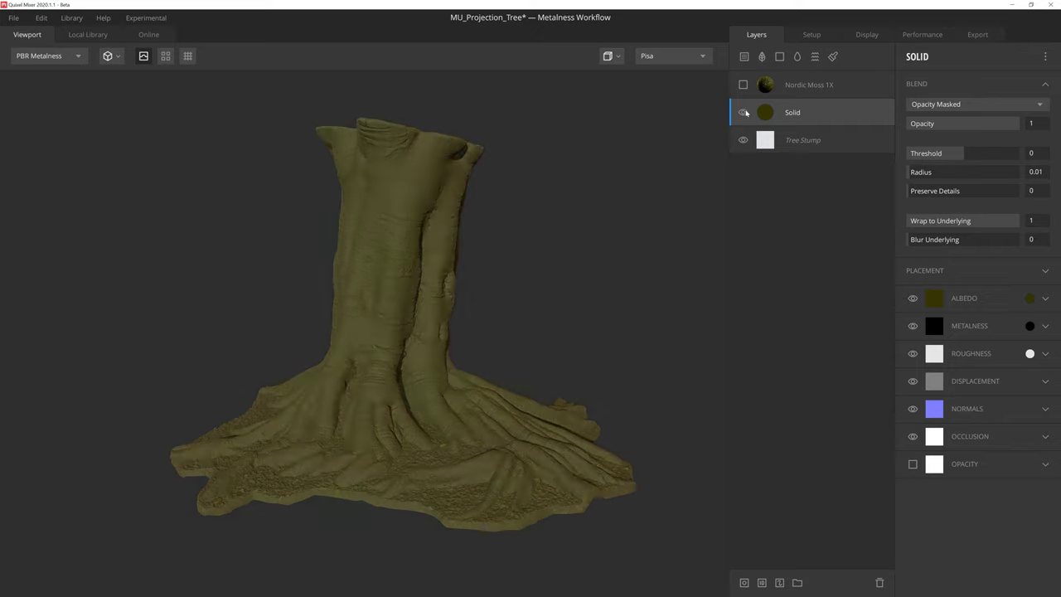
click(744, 583)
click(910, 57)
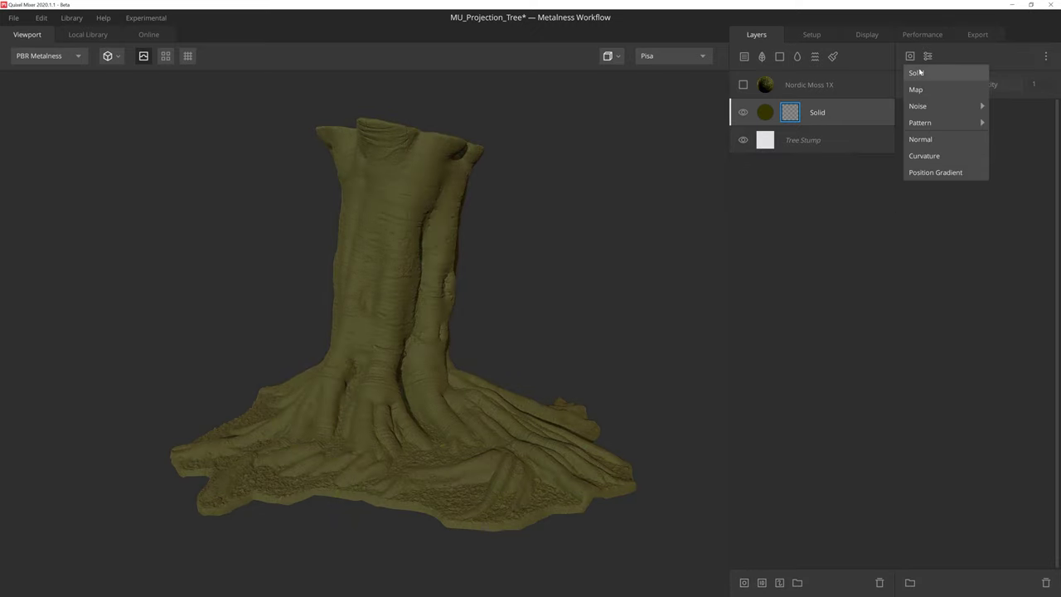
mouse_move(918, 105)
click(999, 123)
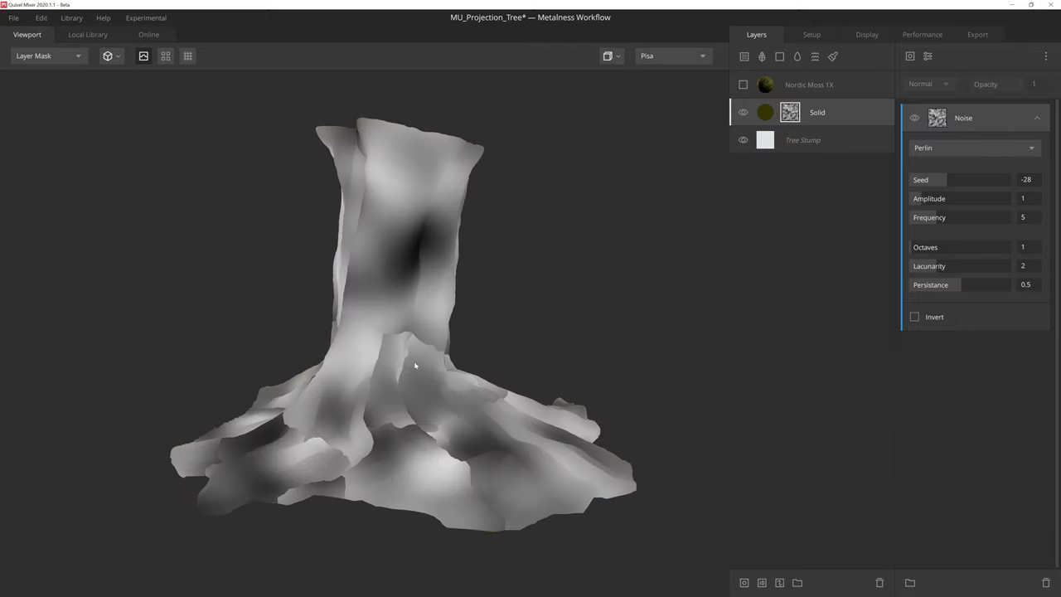
drag(407, 365, 493, 427)
drag(946, 180, 940, 180)
- Add a Projection modifier above the noise in Box Projection mode, with height influence 0 and scale 0.513
click(928, 55)
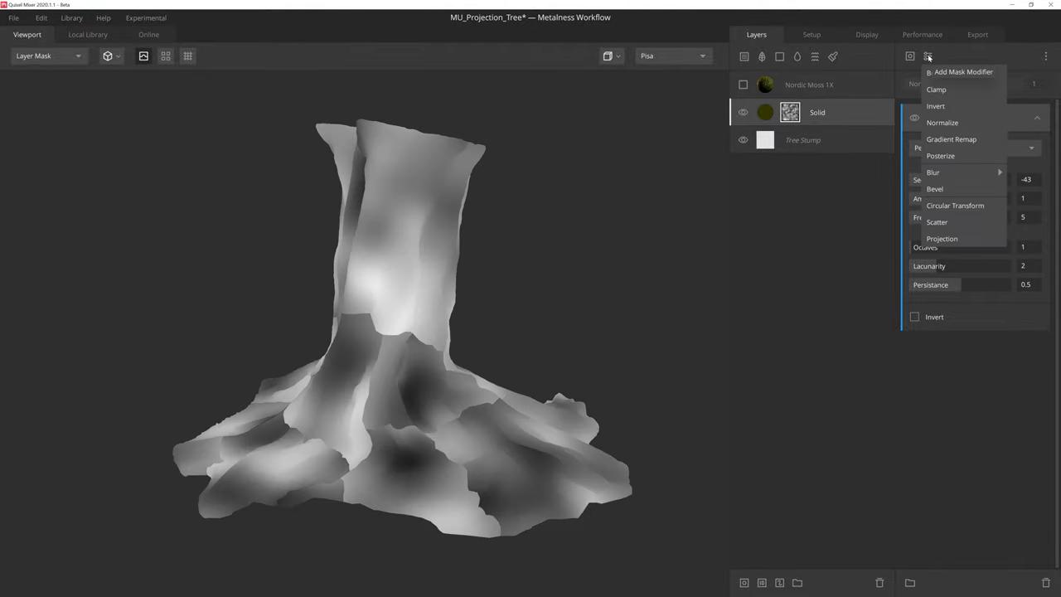
click(942, 238)
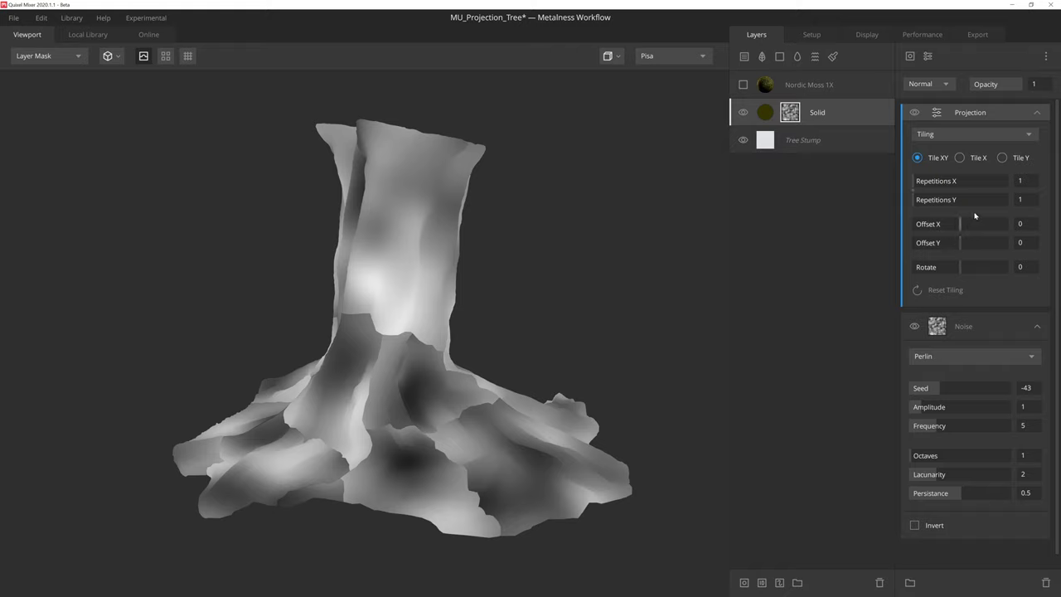
click(997, 132)
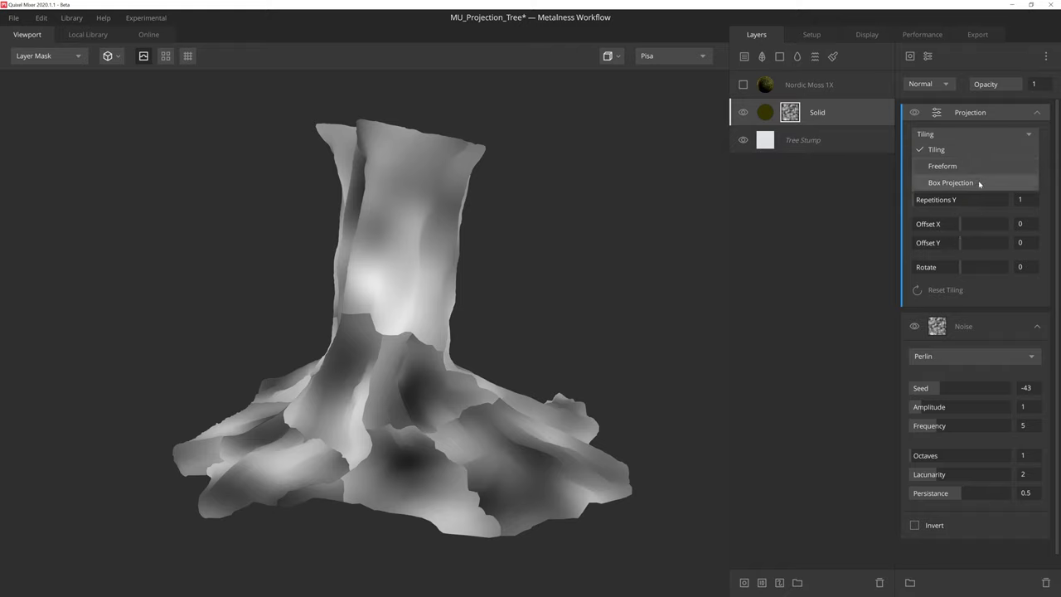
click(979, 183)
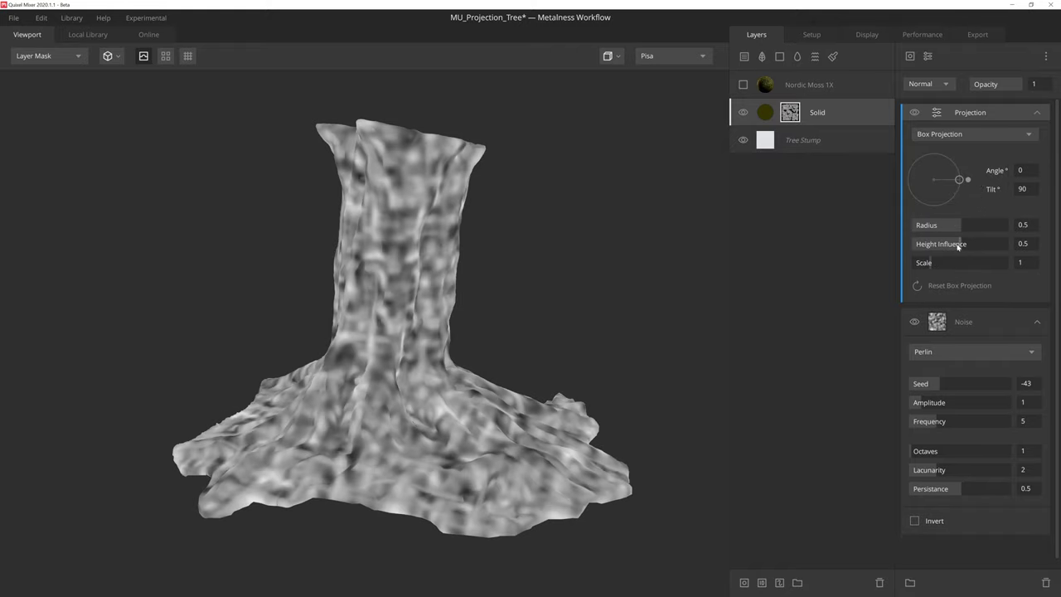
drag(959, 246, 919, 262)
mouse_move(724, 289)
mouse_down()
mouse_move(708, 290)
mouse_move(725, 289)
mouse_up()
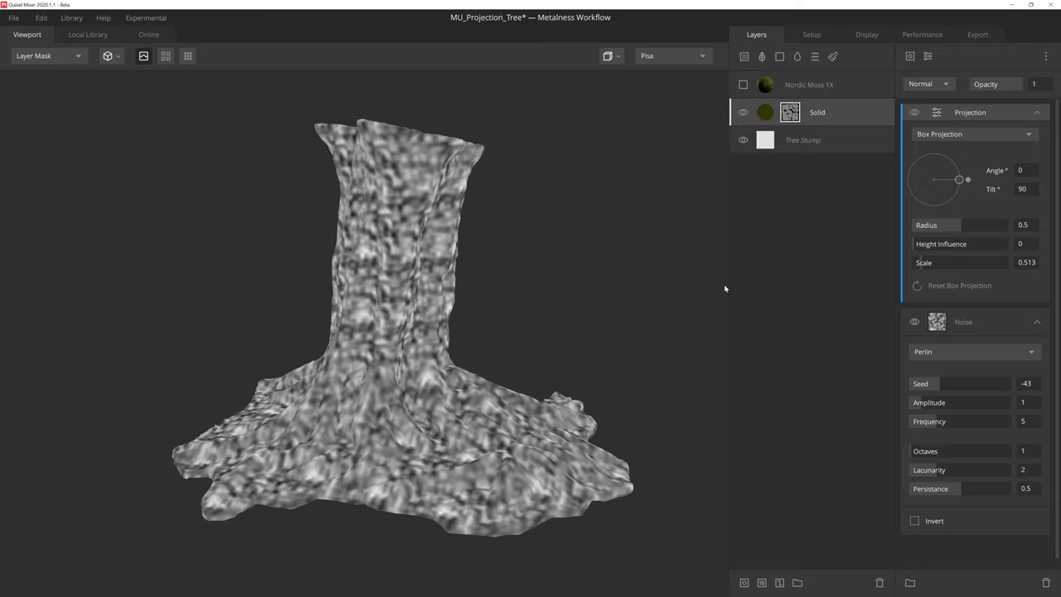
- Add an inverted Curvature component to the mask with a lower level of 0.516 and Multiply blending
click(910, 56)
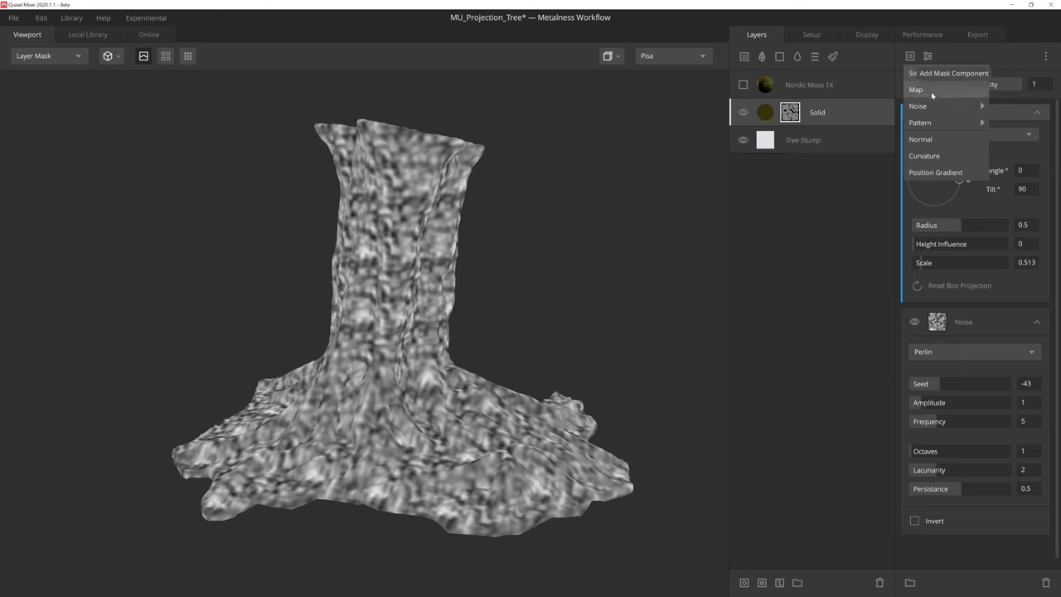
click(939, 156)
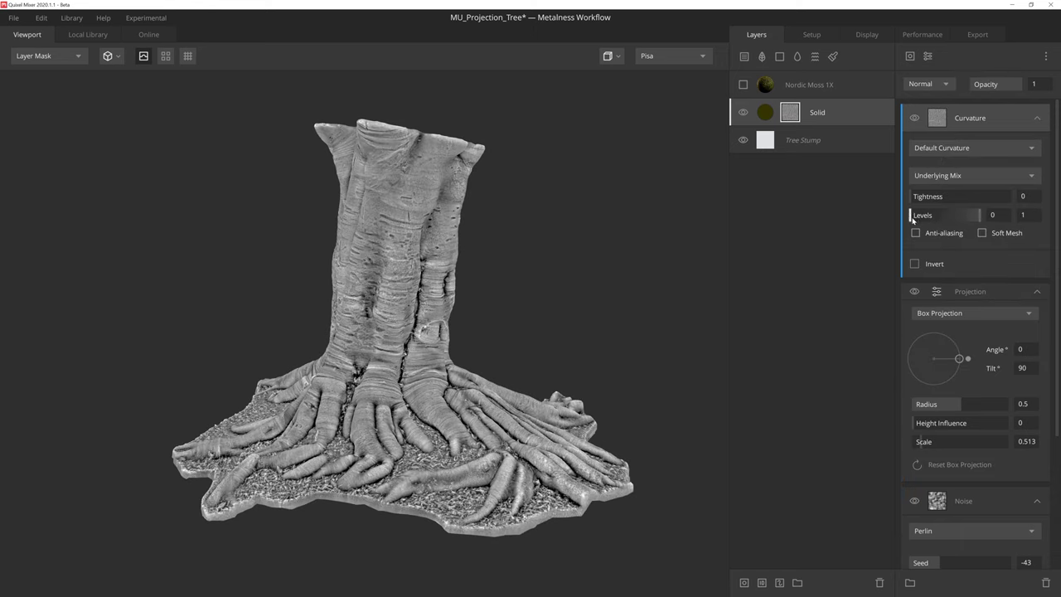
drag(912, 218, 946, 220)
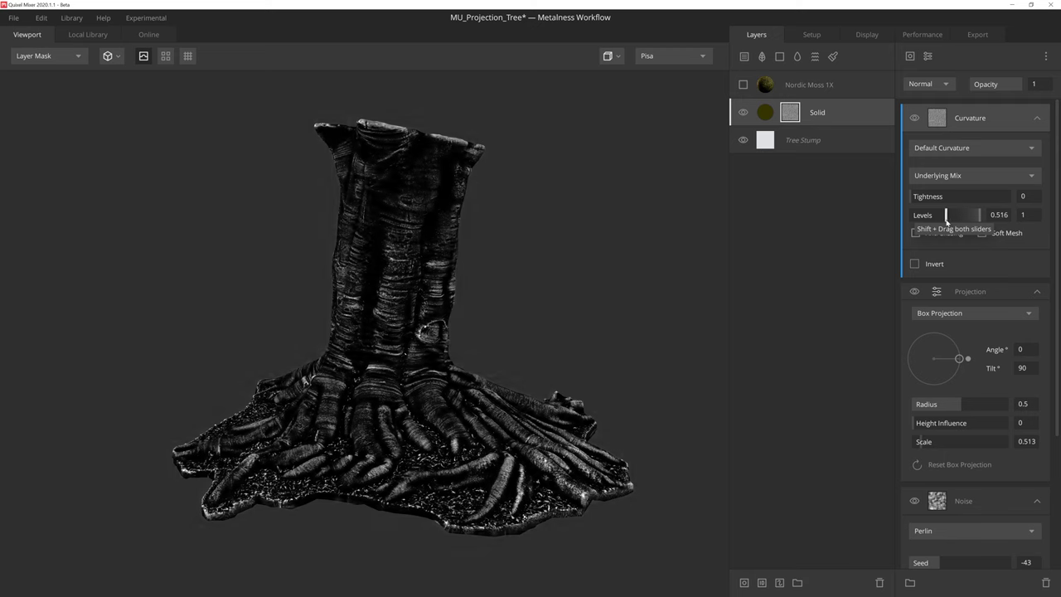
click(916, 263)
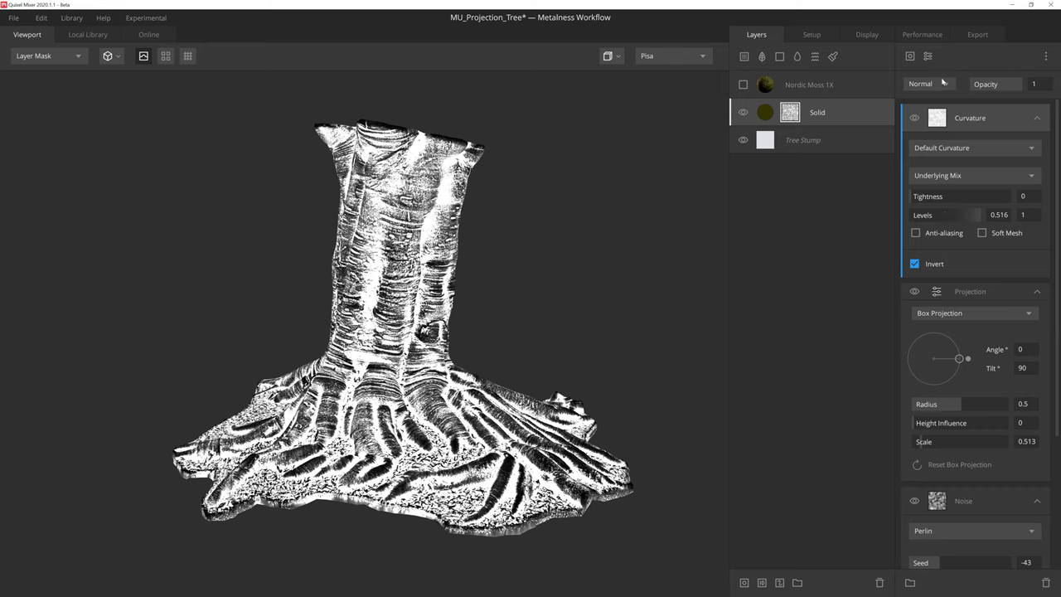
click(943, 81)
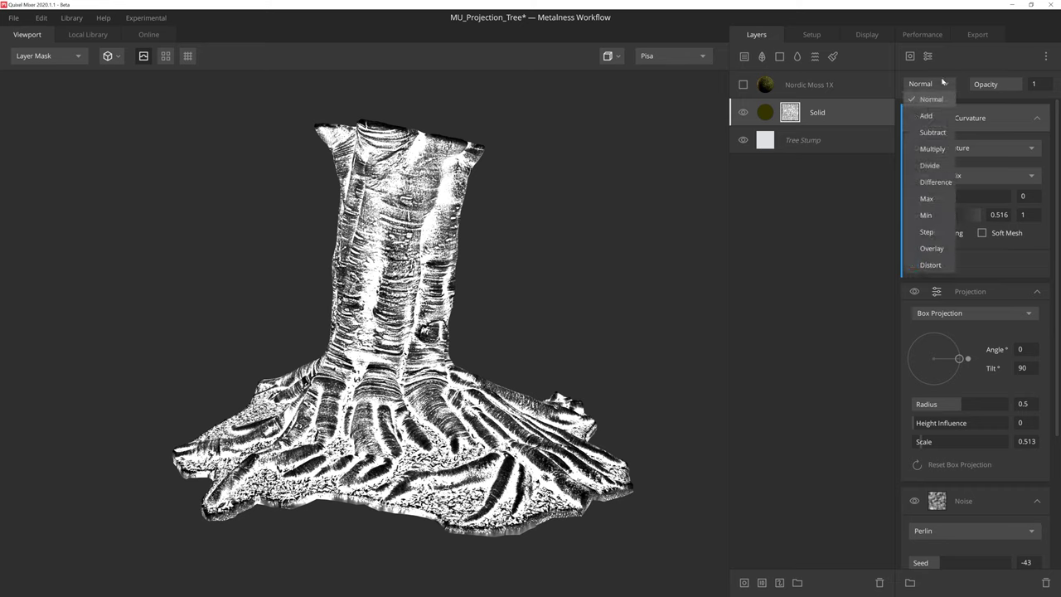
click(933, 148)
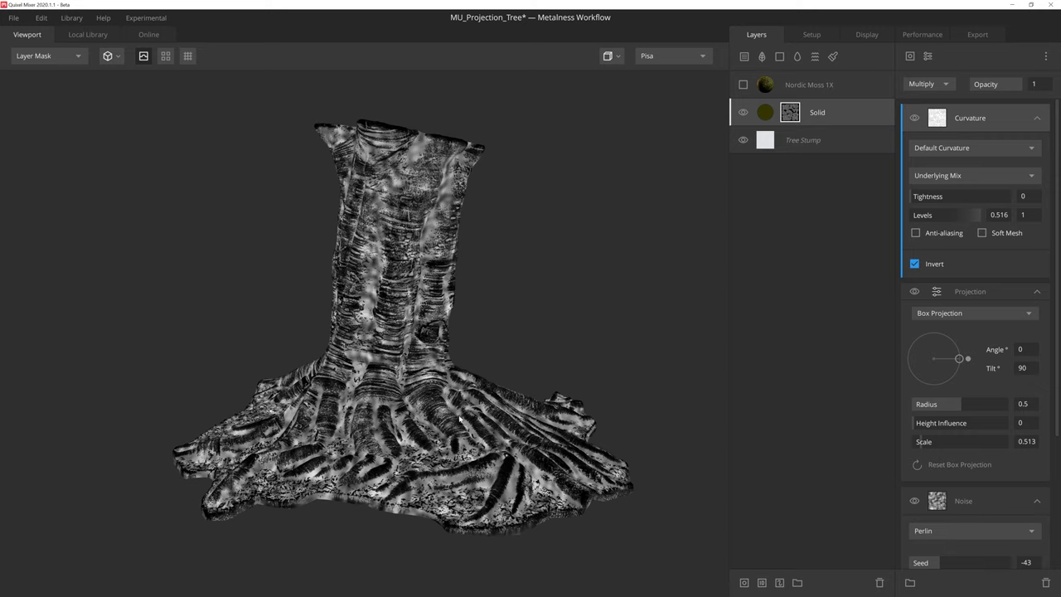
- Add a Gradient Remap modifier on top of the mask stack and lower its upper range to 0.413
click(928, 55)
click(958, 139)
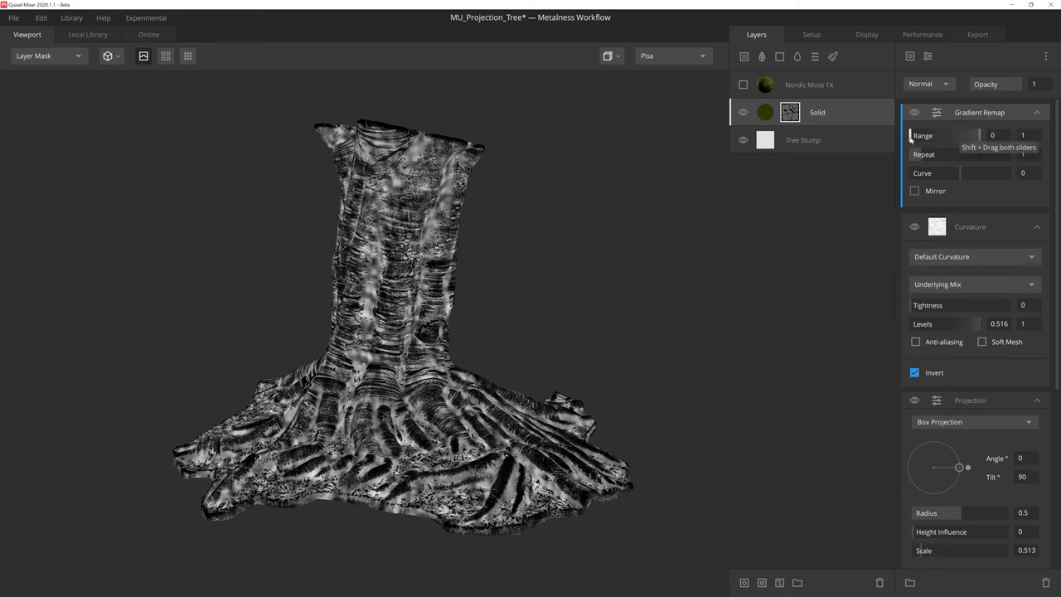
drag(979, 135, 939, 139)
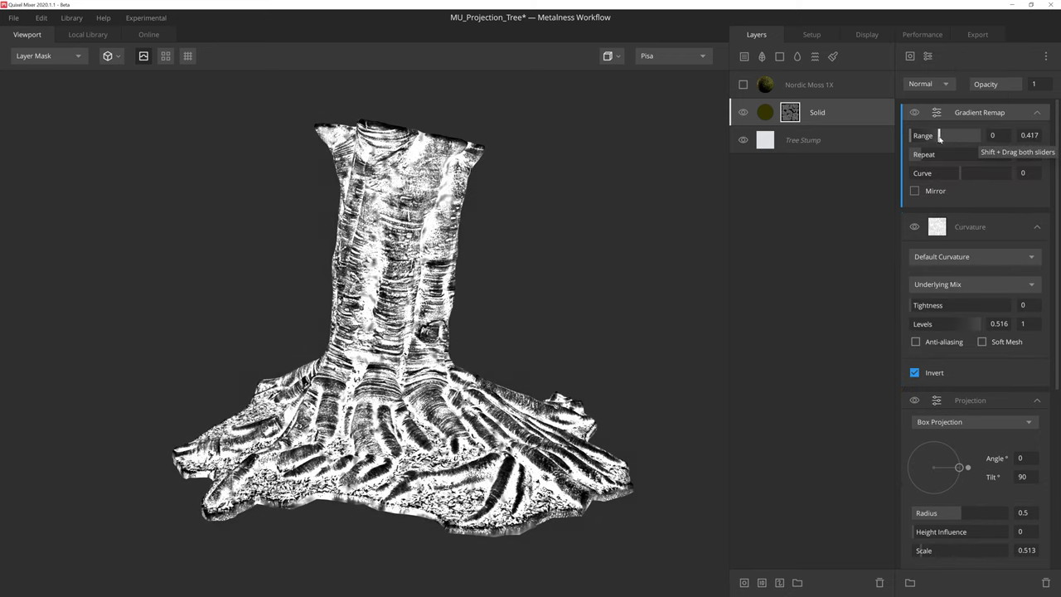
drag(939, 138, 939, 138)
mouse_move(649, 254)
mouse_down()
mouse_move(623, 270)
mouse_move(635, 254)
mouse_up()
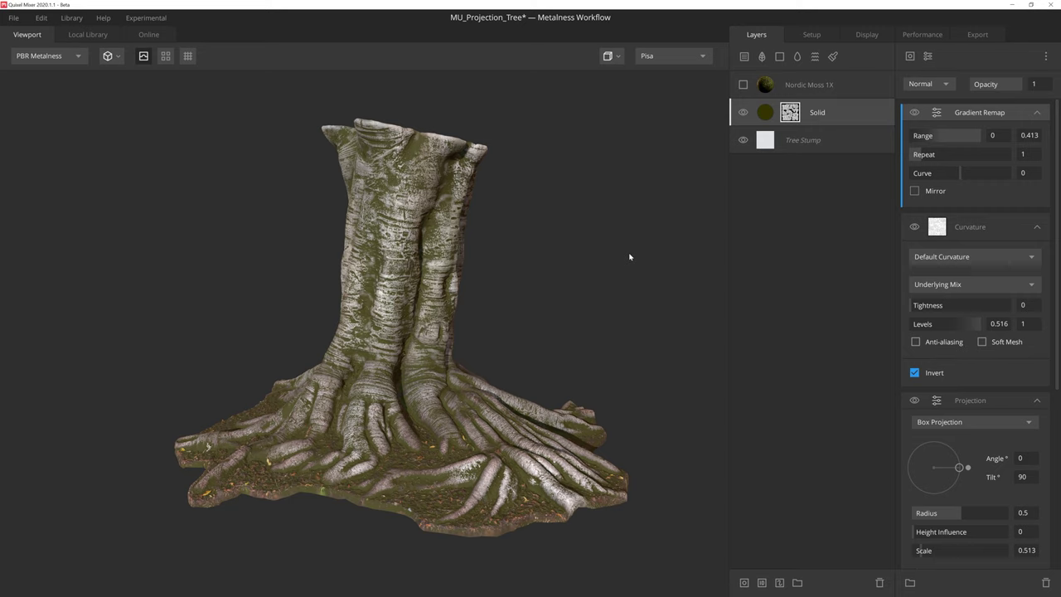
- Show the Nordic Moss 1X layer and clip it to the masked Solid layer below it
click(743, 85)
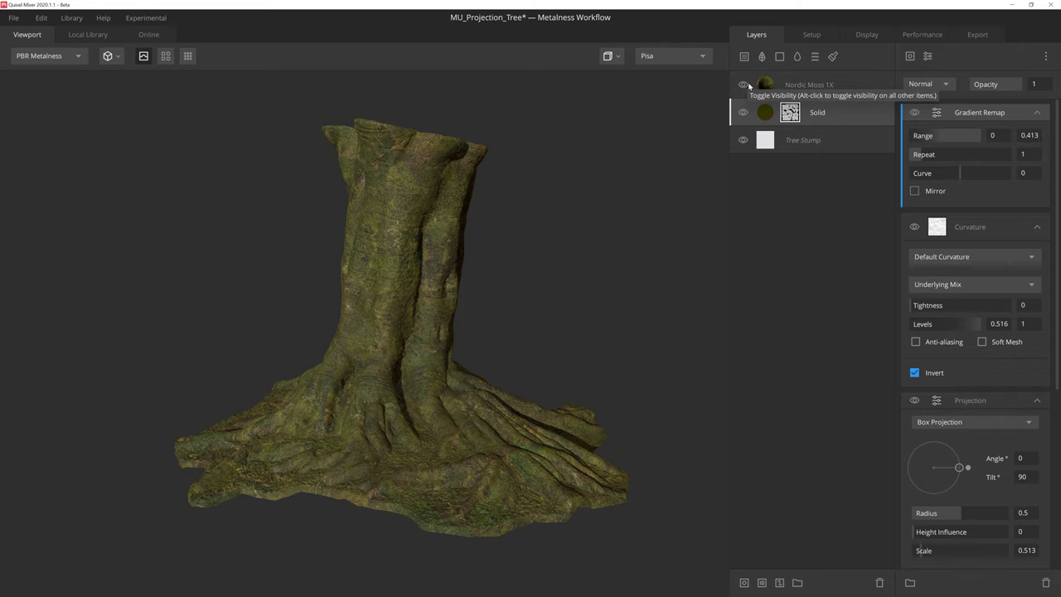
click(819, 87)
scroll(550, 266, up, 4)
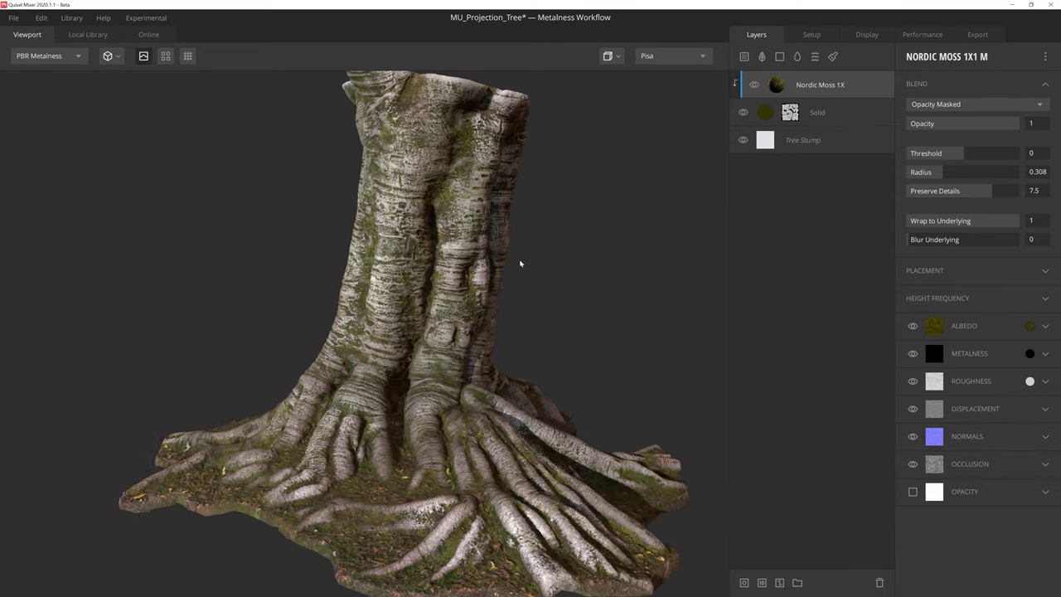
drag(521, 264, 455, 163)
drag(454, 392, 509, 396)
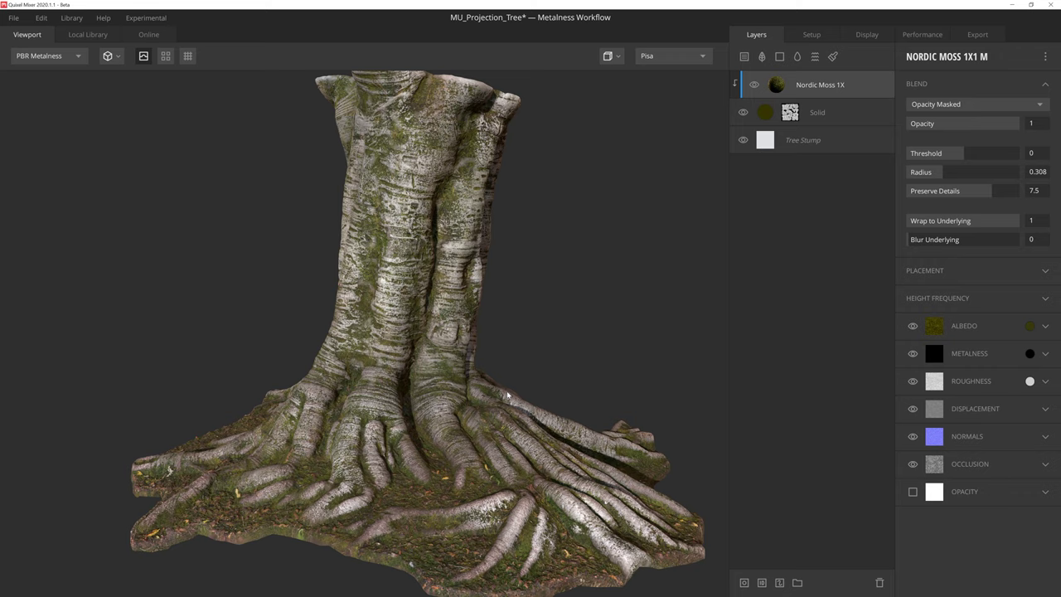